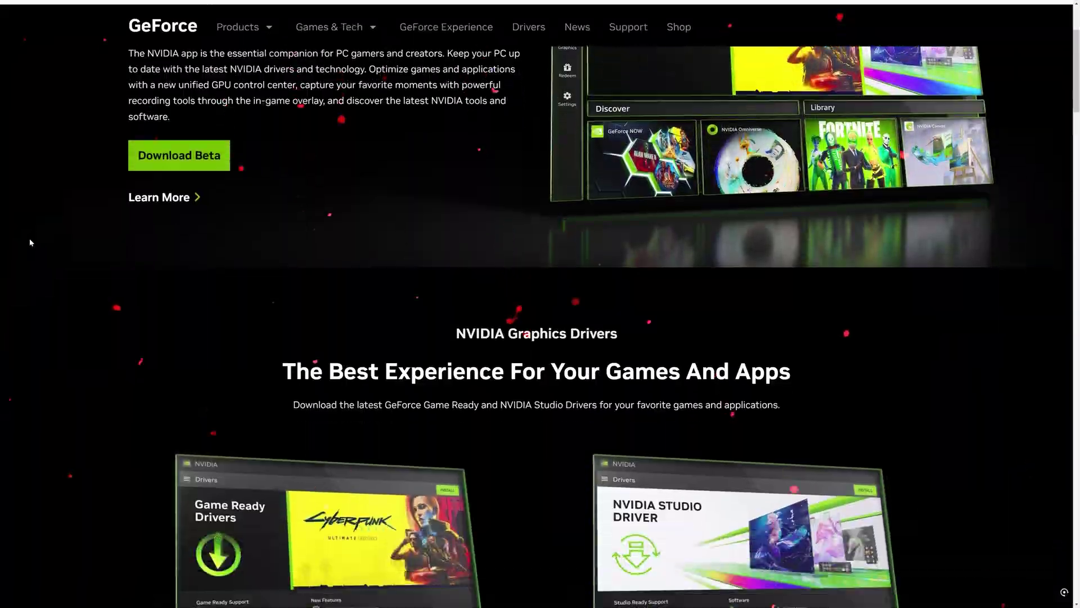
# Step: Scroll the NVIDIA app article and open its image settings preview and 3D settings management sections
pyautogui.scroll(-5, 30, 243)
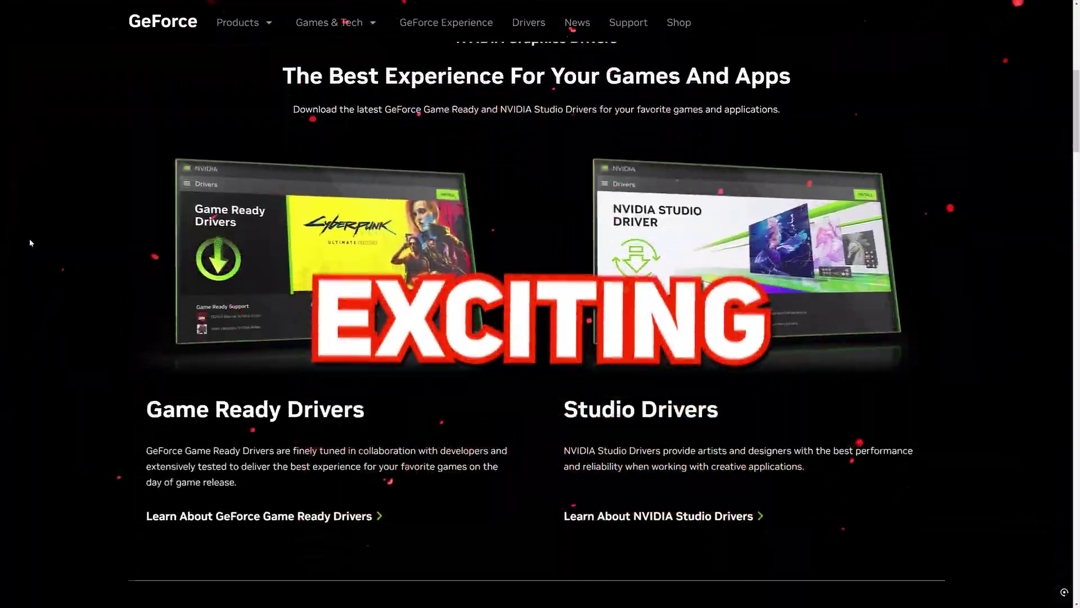
pyautogui.scroll(-3, 31, 243)
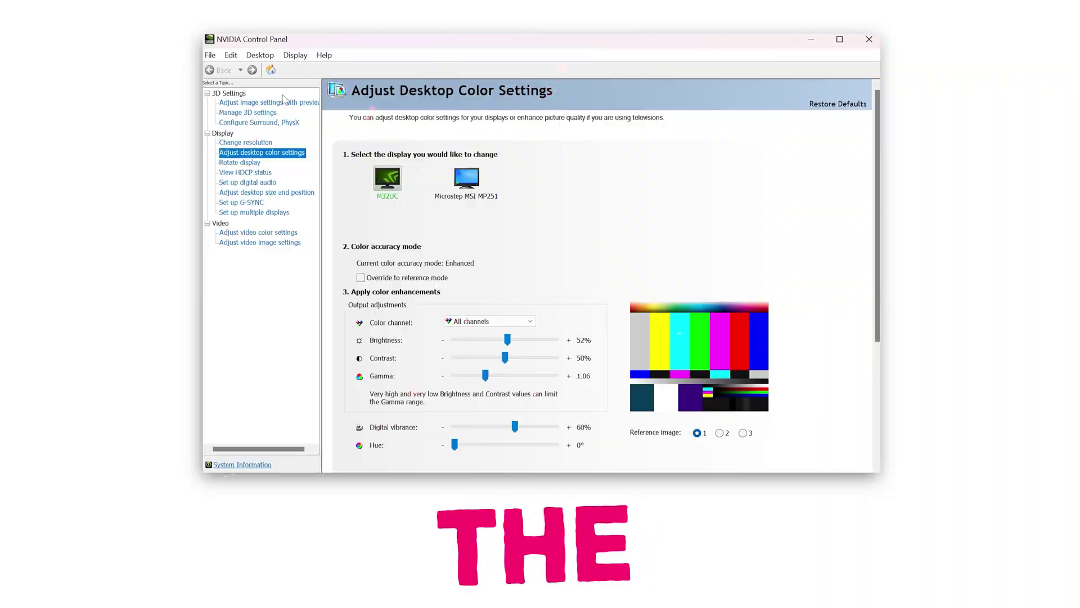
pyautogui.click(284, 102)
pyautogui.click(248, 112)
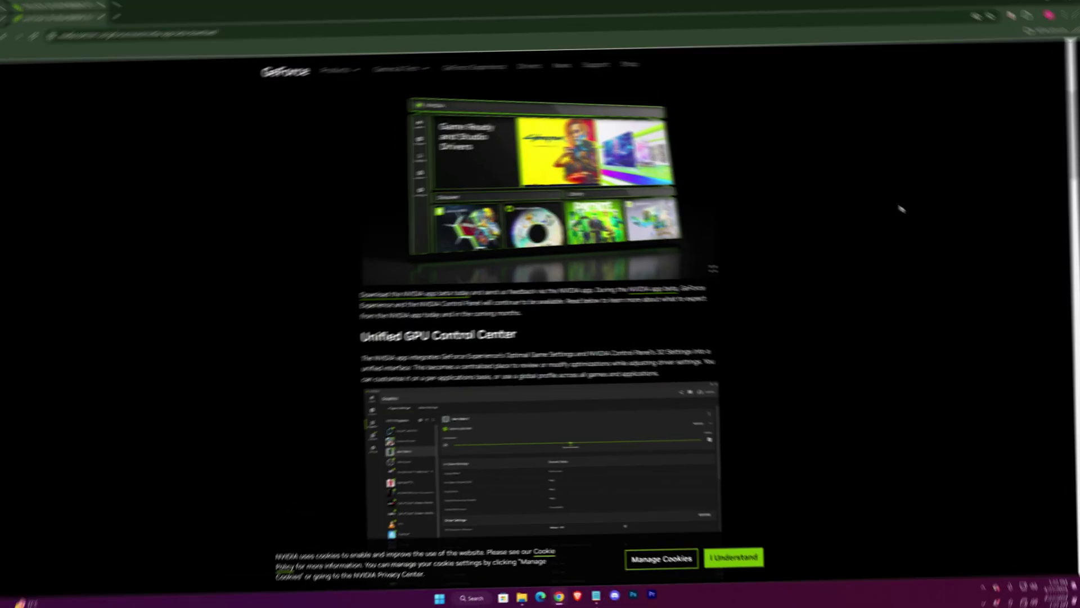
# Step: Drag the comparison sliders for native vs RTX Dynamic Vibrance and native SDR vs RTX HDR
pyautogui.scroll(-8, 902, 216)
pyautogui.scroll(-12, 902, 217)
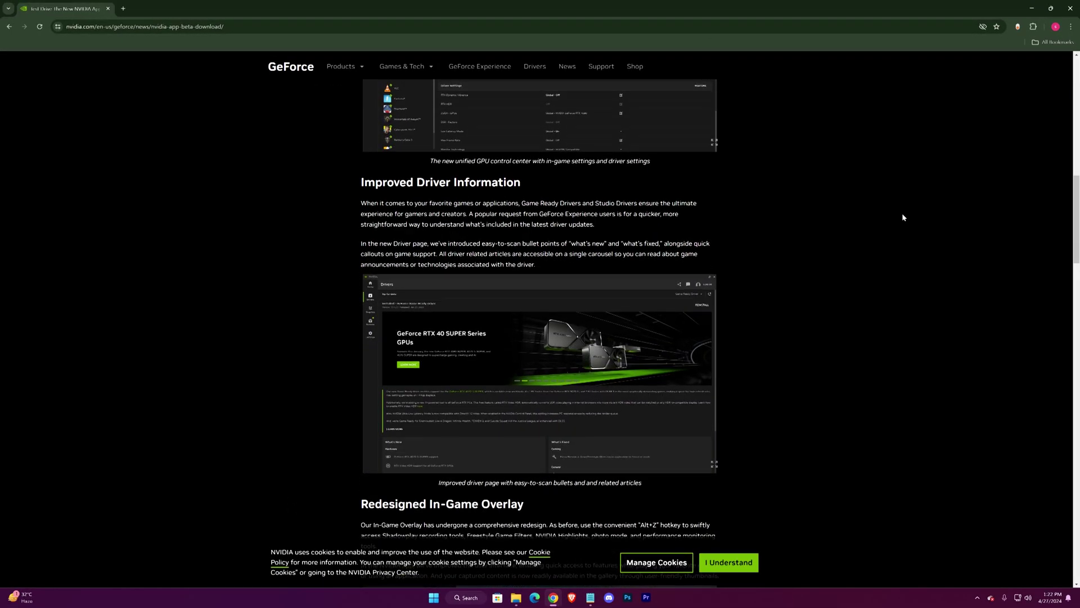
pyautogui.scroll(-7, 902, 218)
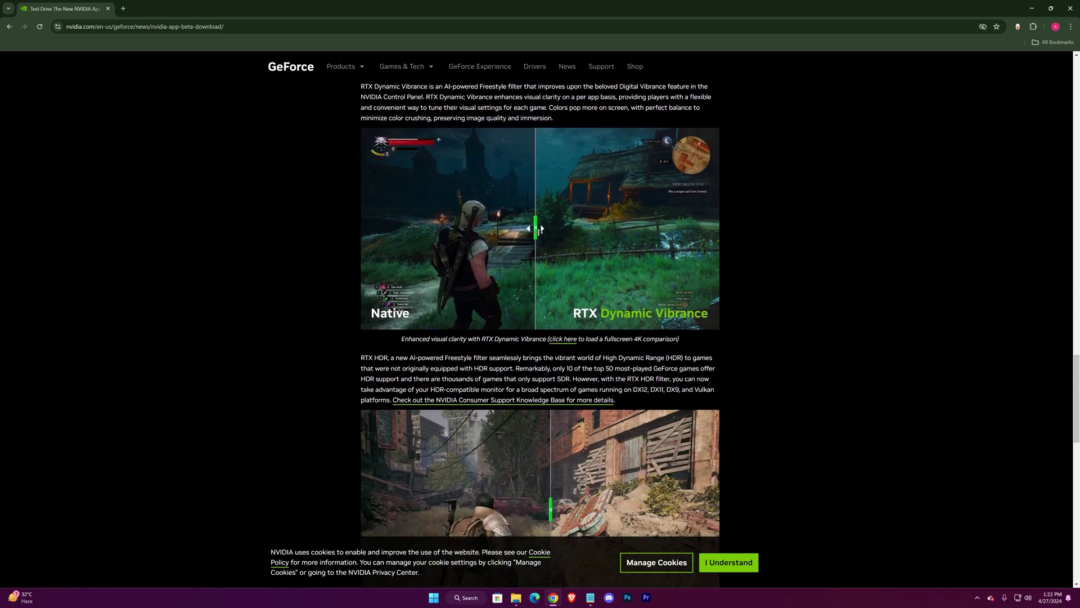
pyautogui.moveTo(539, 230); pyautogui.dragTo(468, 263)
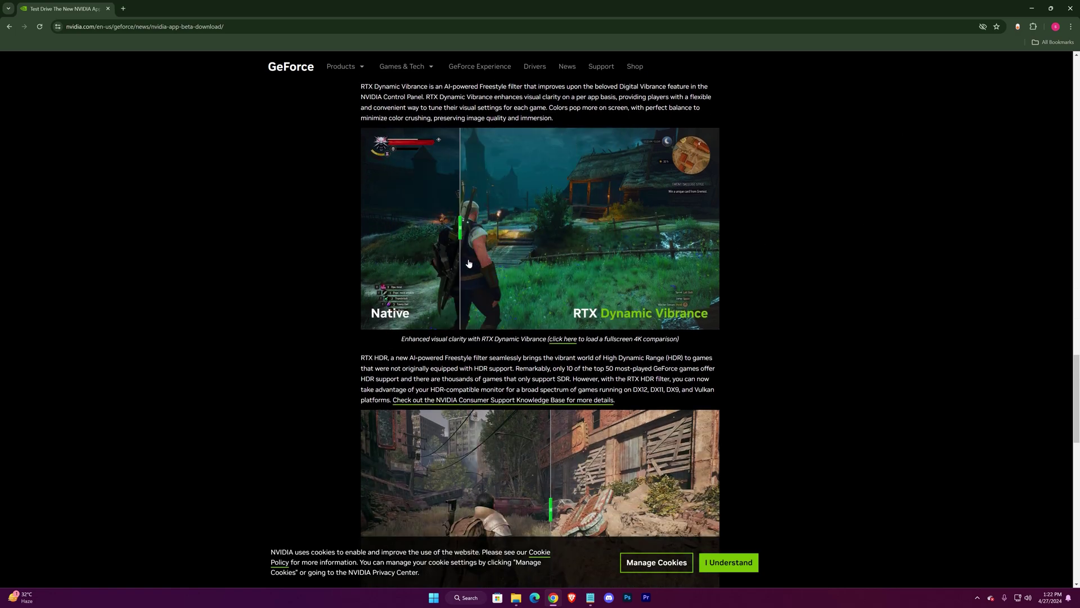
pyautogui.scroll(-3, 450, 263)
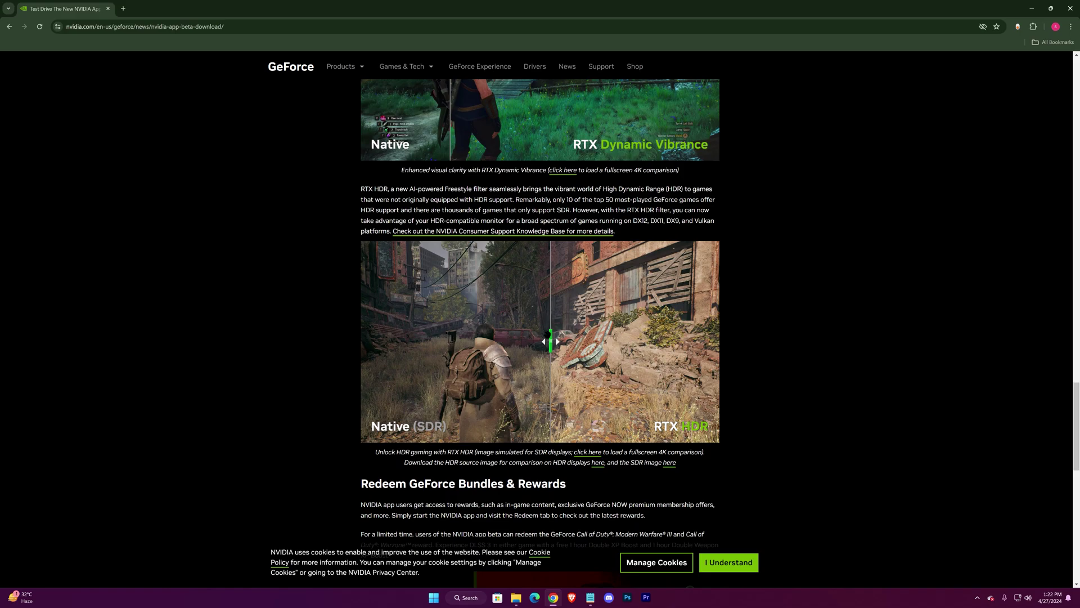
pyautogui.moveTo(547, 335); pyautogui.dragTo(496, 354)
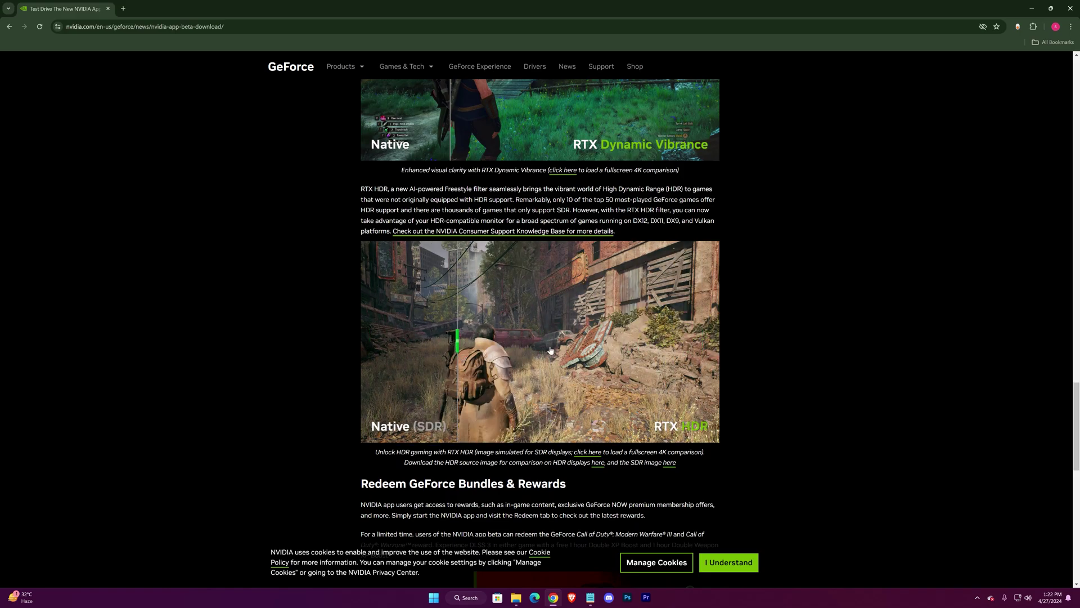
pyautogui.scroll(-10, 550, 350)
pyautogui.scroll(5, 788, 413)
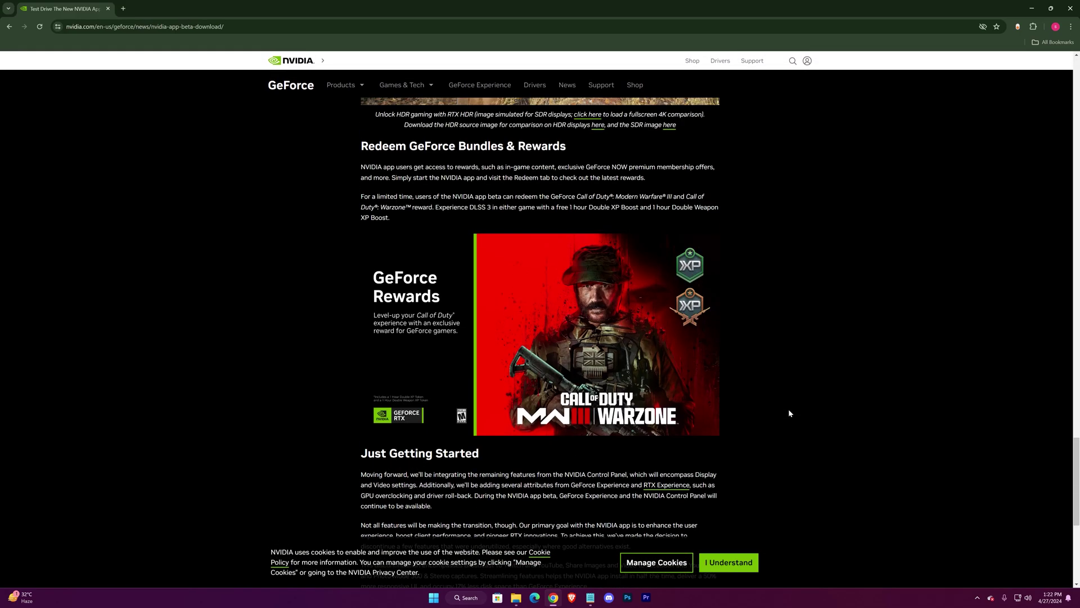
pyautogui.scroll(15, 788, 413)
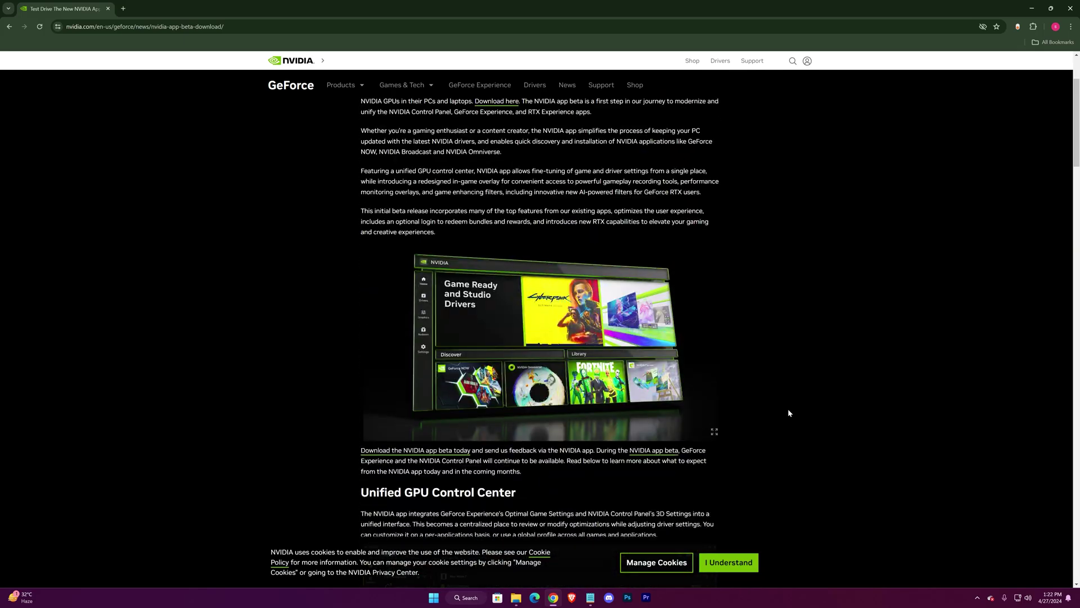
pyautogui.scroll(3, 788, 413)
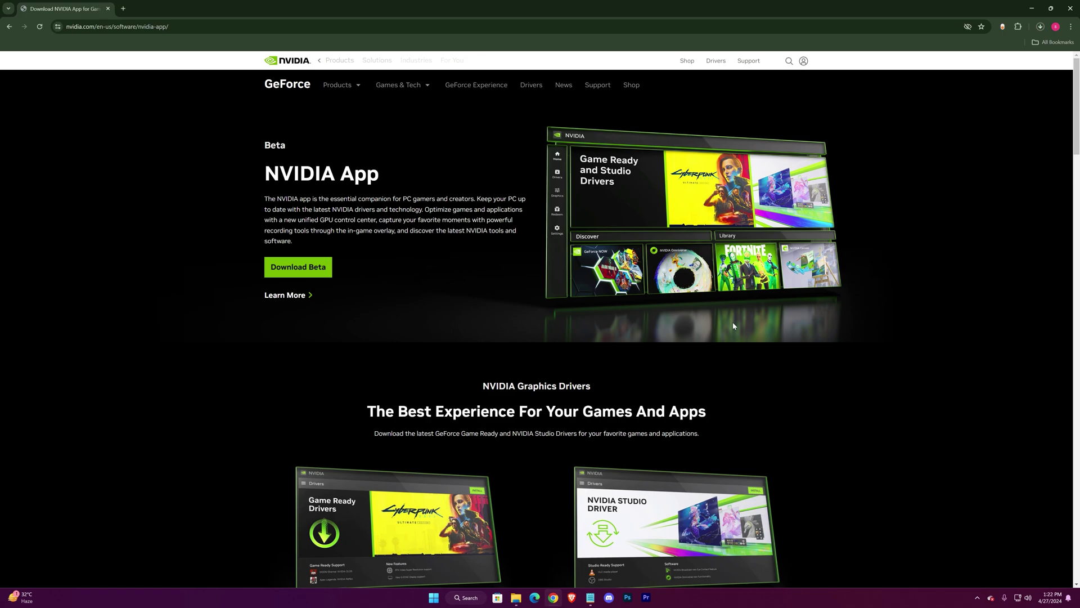
# Step: Run the downloaded NVIDIA app installer, allow it, choose Upgrade and accept the license terms
pyautogui.click(1040, 28)
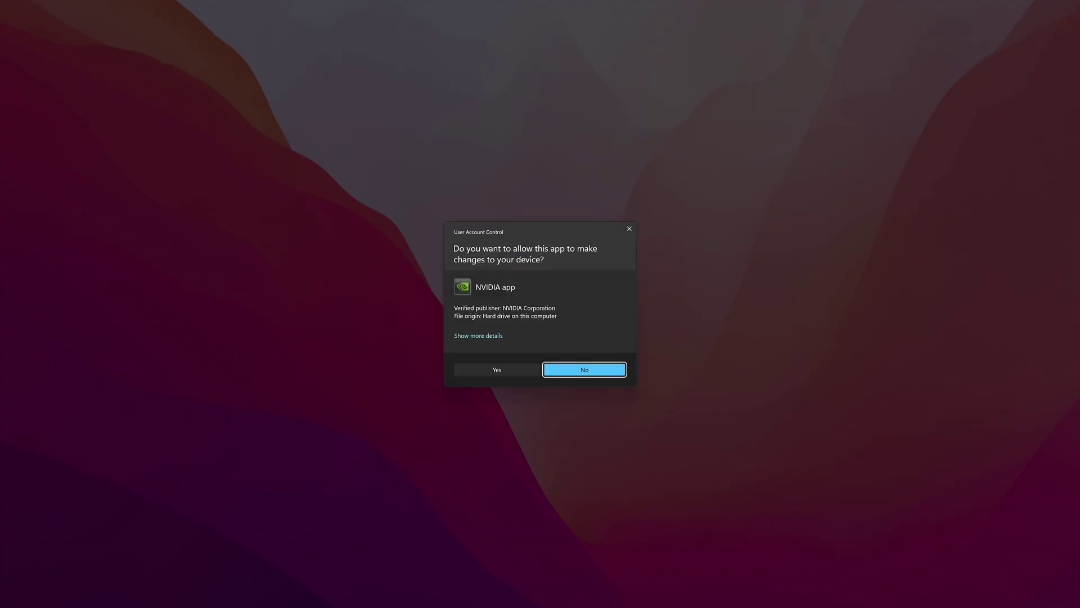
pyautogui.click(490, 368)
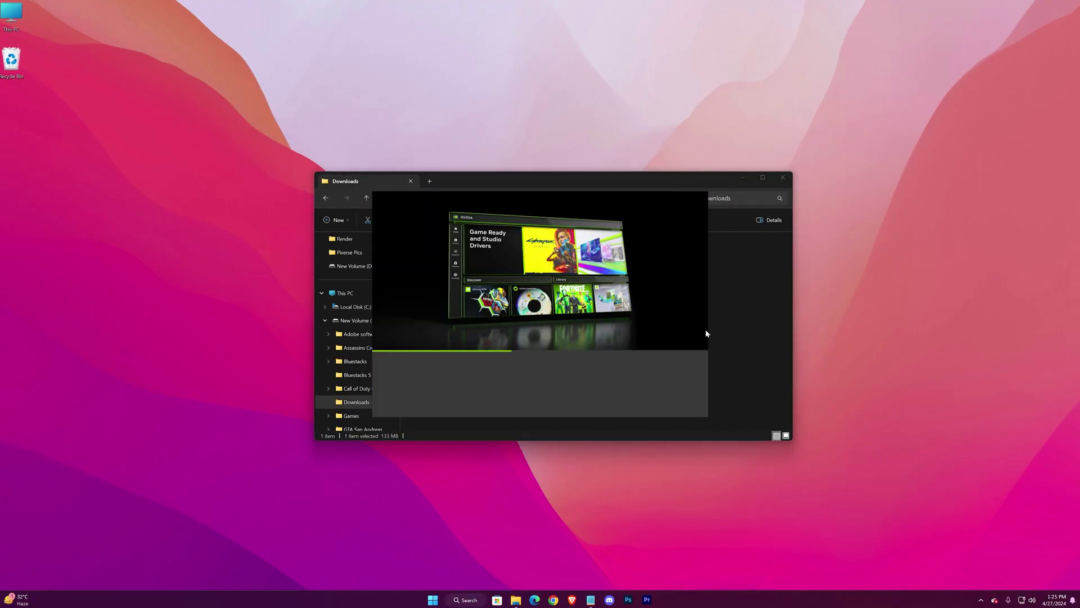
pyautogui.click(783, 177)
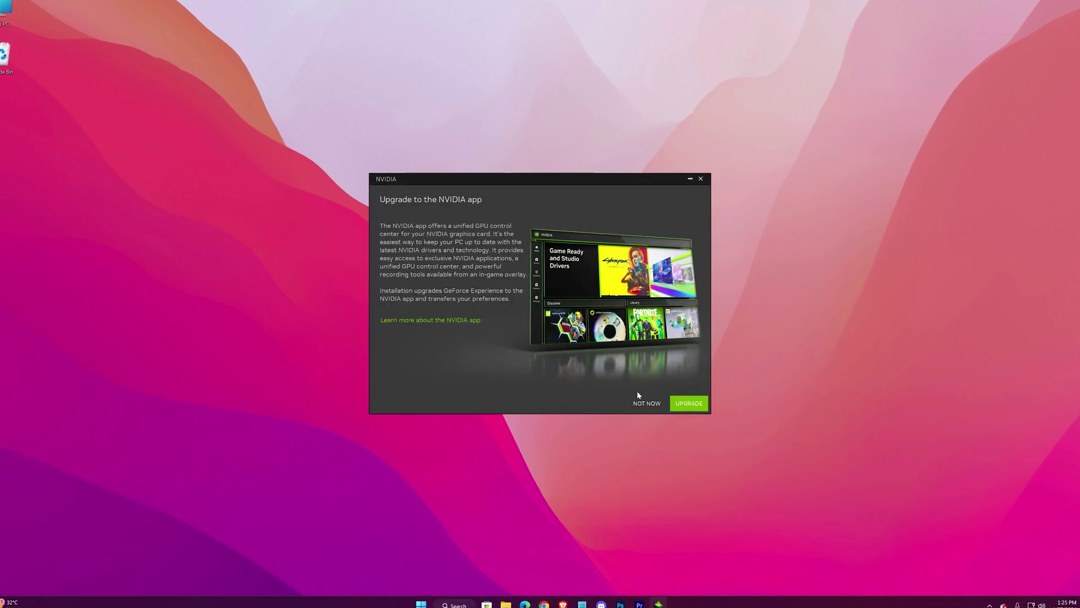
pyautogui.click(683, 406)
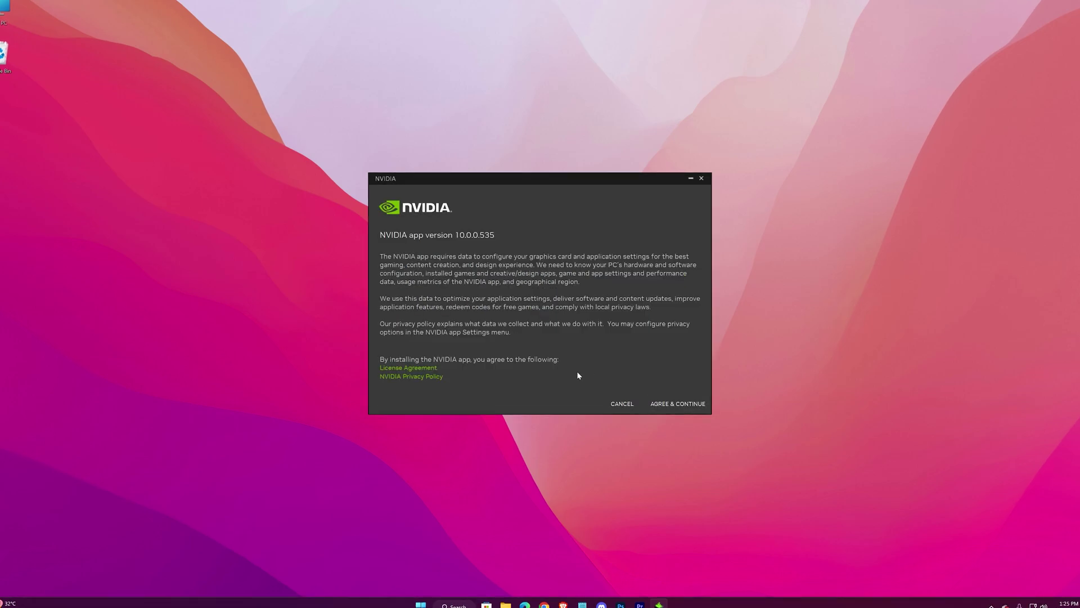
pyautogui.click(678, 405)
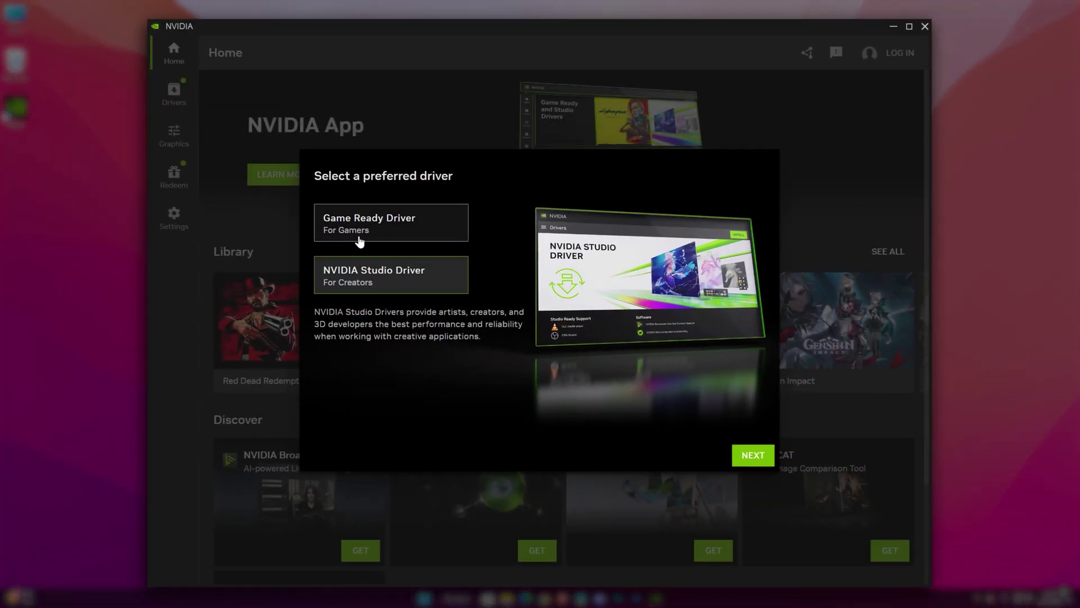
# Step: Pick a preferred driver and continue past the game optimization step to the overlay setup
pyautogui.click(363, 233)
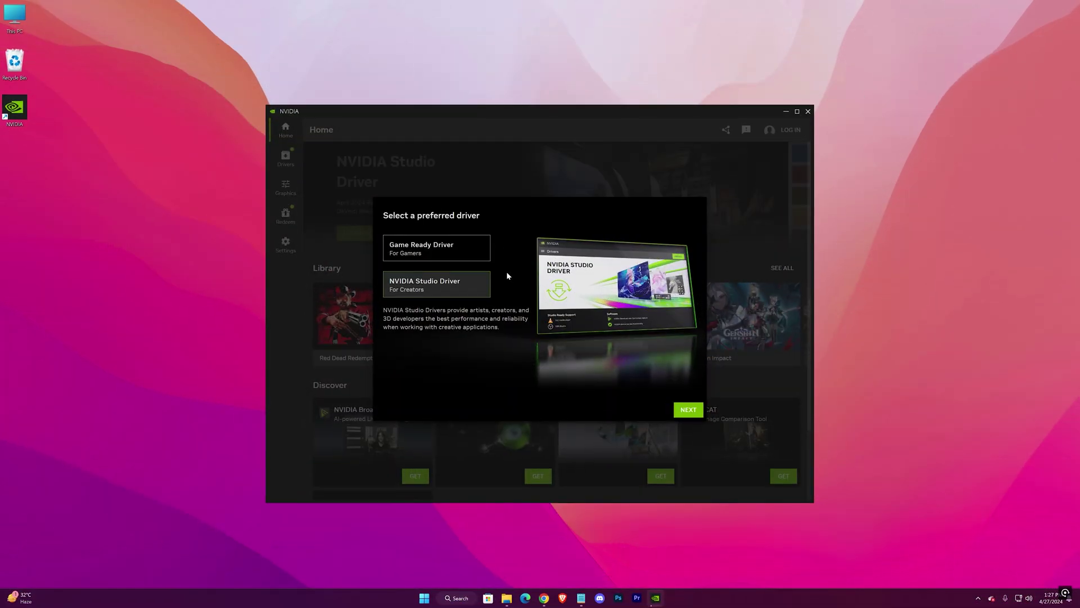
pyautogui.click(696, 414)
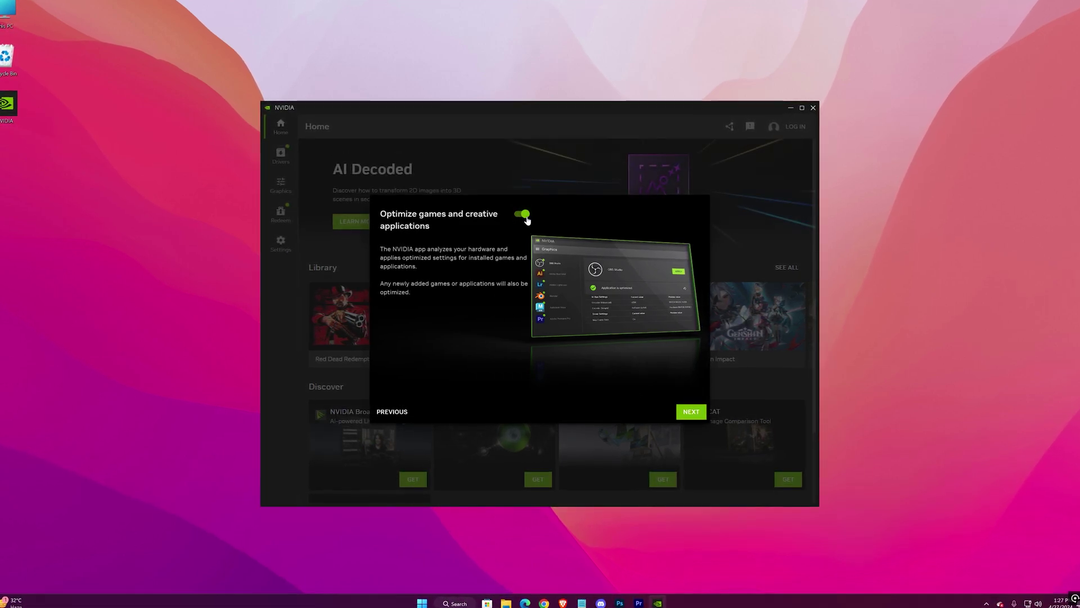
pyautogui.click(691, 413)
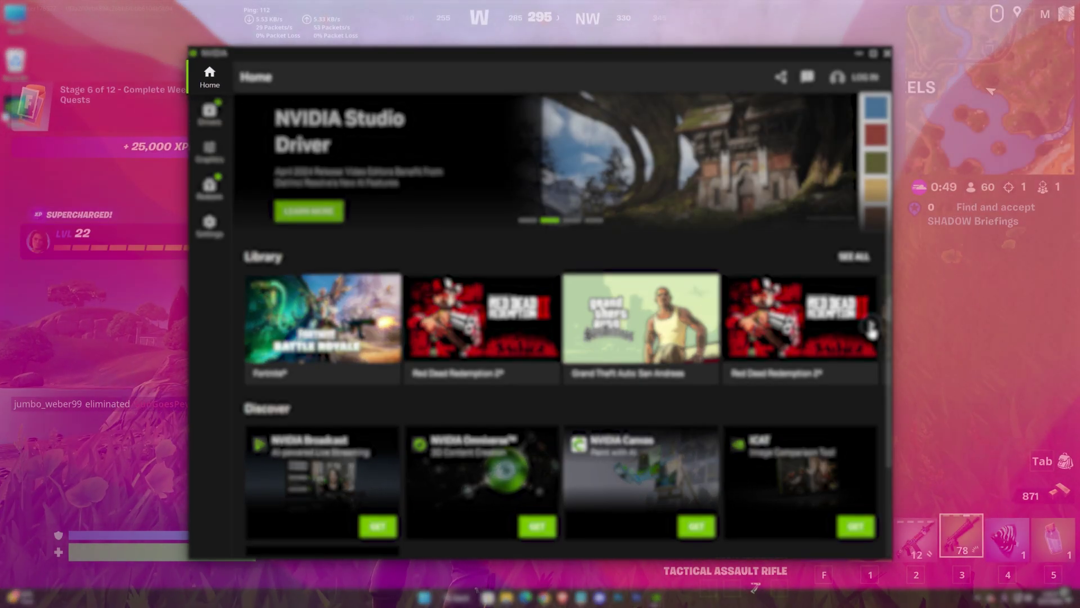
# Step: Page the Home Library right to reveal Call of Duty, OBS Studio, Valorant and Counter-Strike 2
pyautogui.click(852, 324)
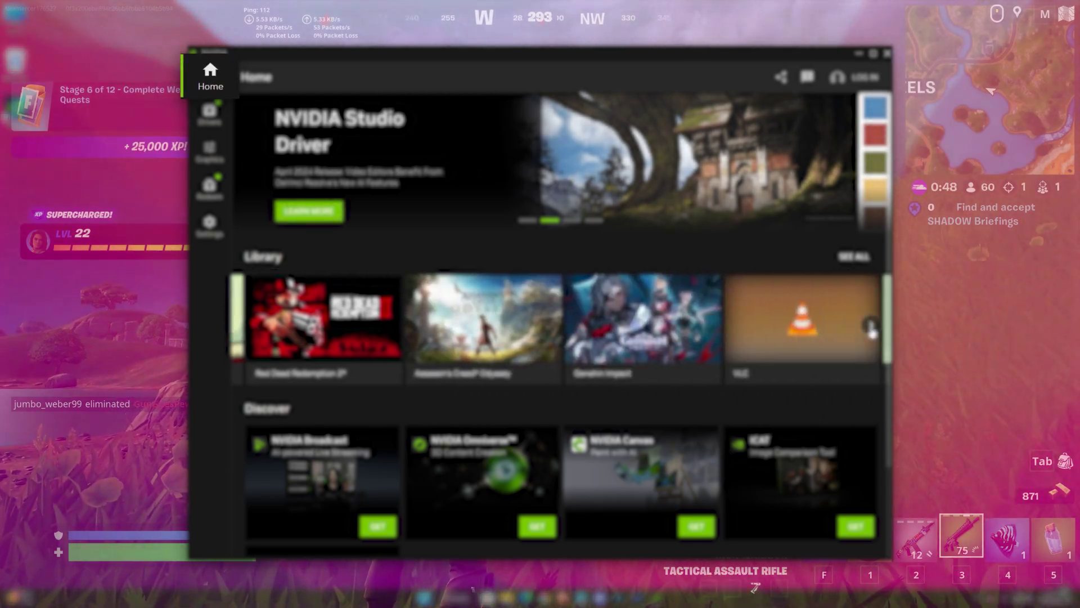
pyautogui.click(852, 324)
pyautogui.click(851, 324)
pyautogui.click(871, 327)
pyautogui.click(871, 327)
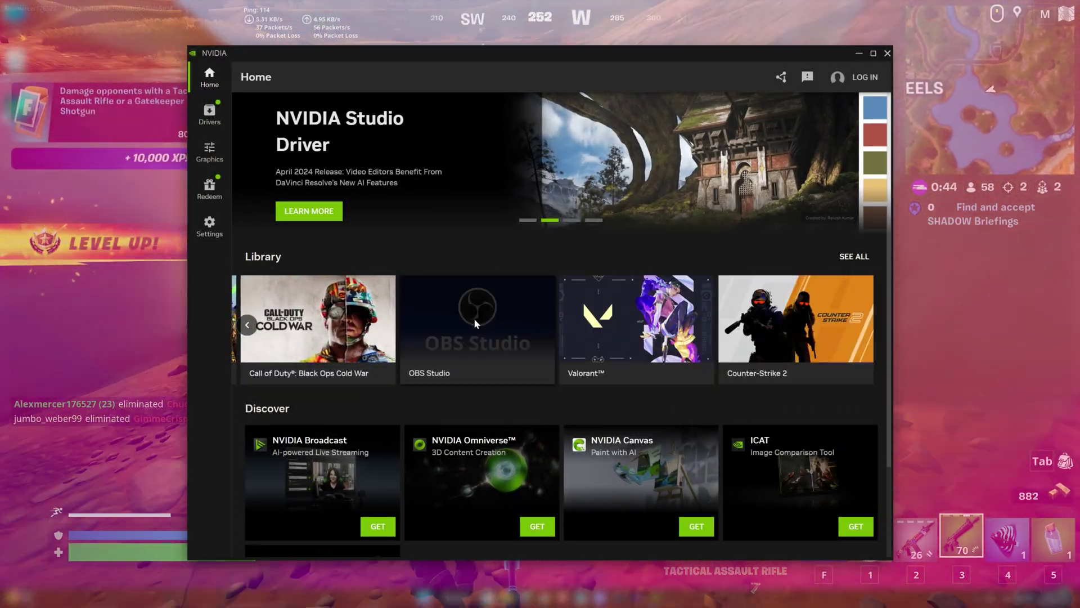
# Step: Review the Drivers page's Studio Driver 552.22 download and driver type options without changing them
pyautogui.click(210, 116)
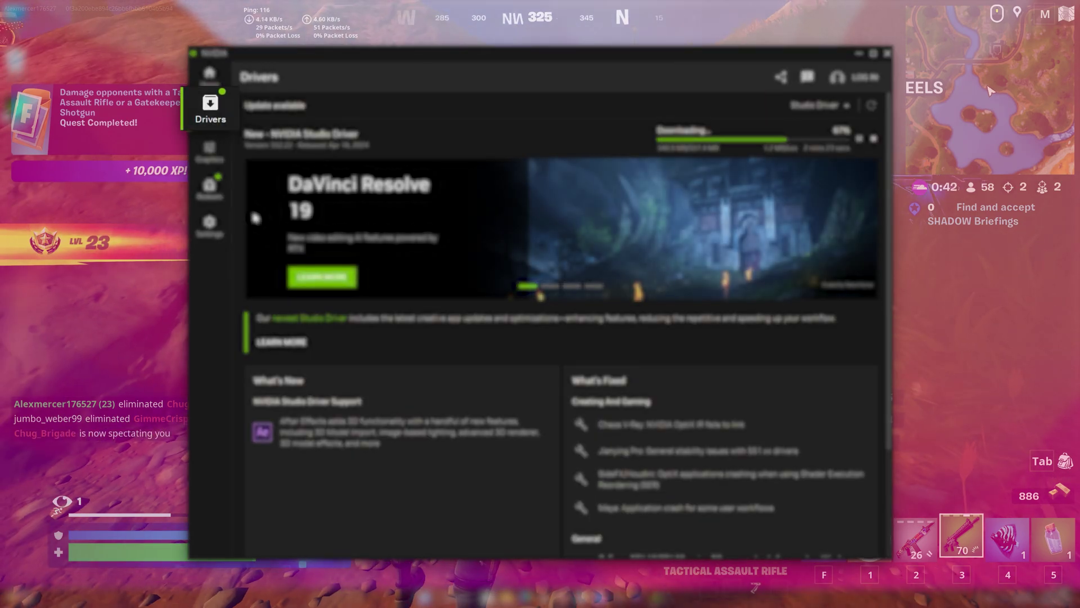
pyautogui.click(833, 108)
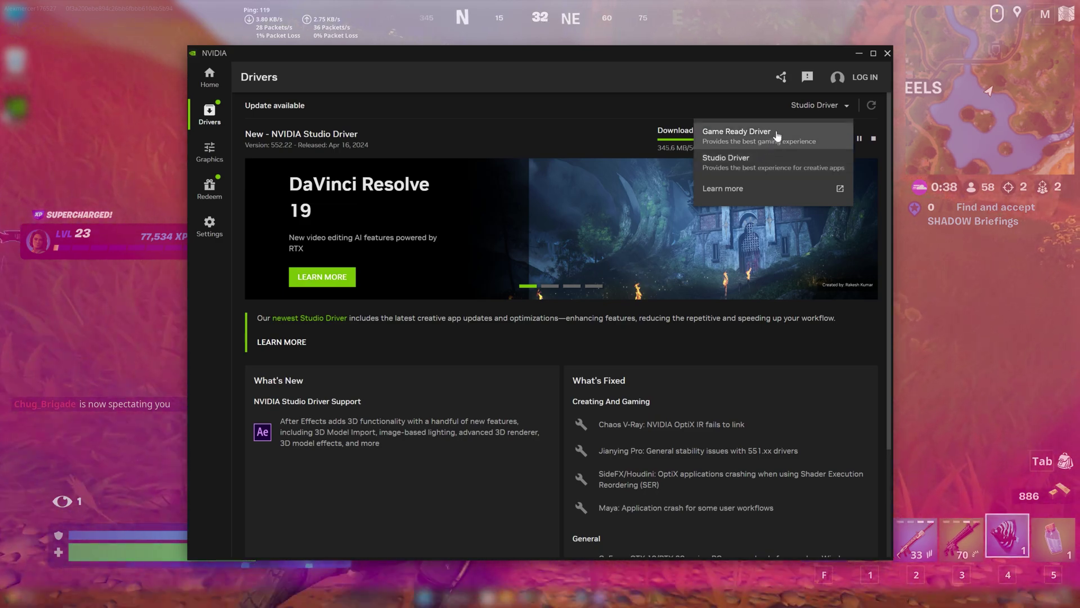
pyautogui.click(569, 133)
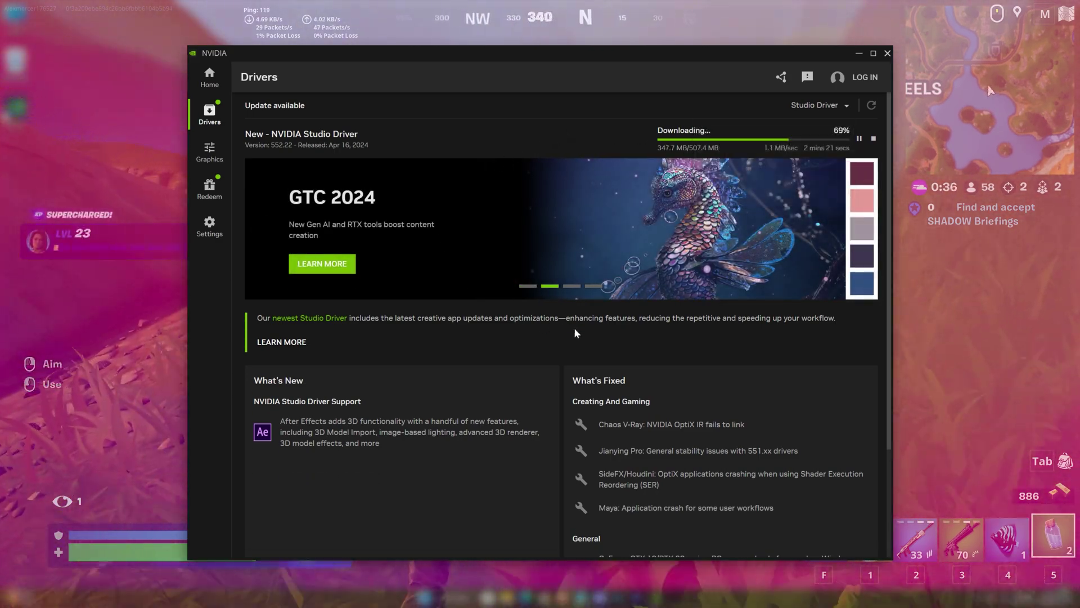
pyautogui.scroll(-2, 562, 319)
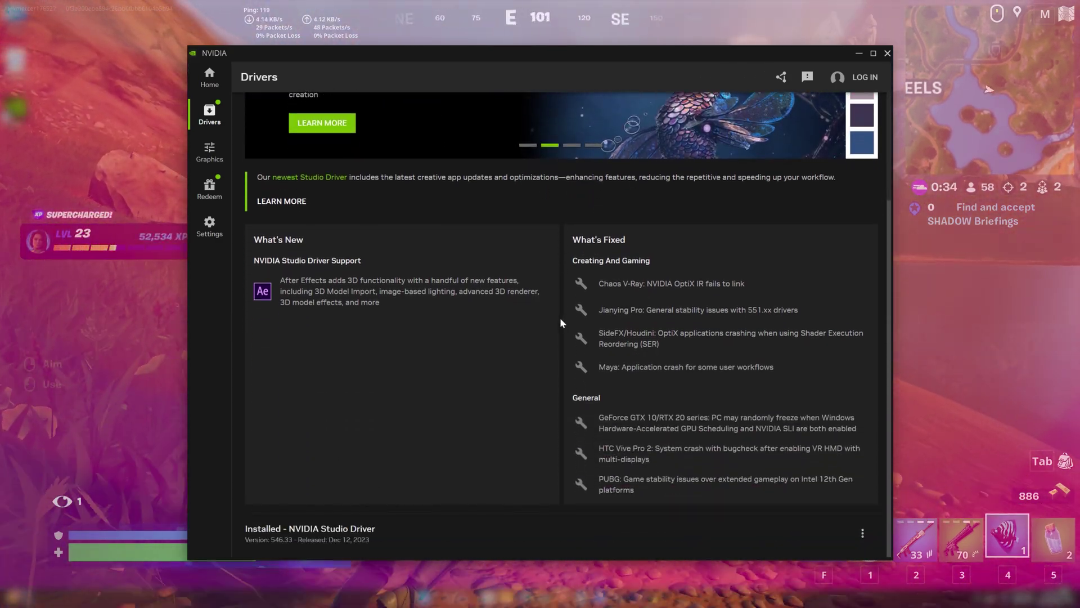
pyautogui.scroll(1, 560, 318)
pyautogui.scroll(1, 560, 322)
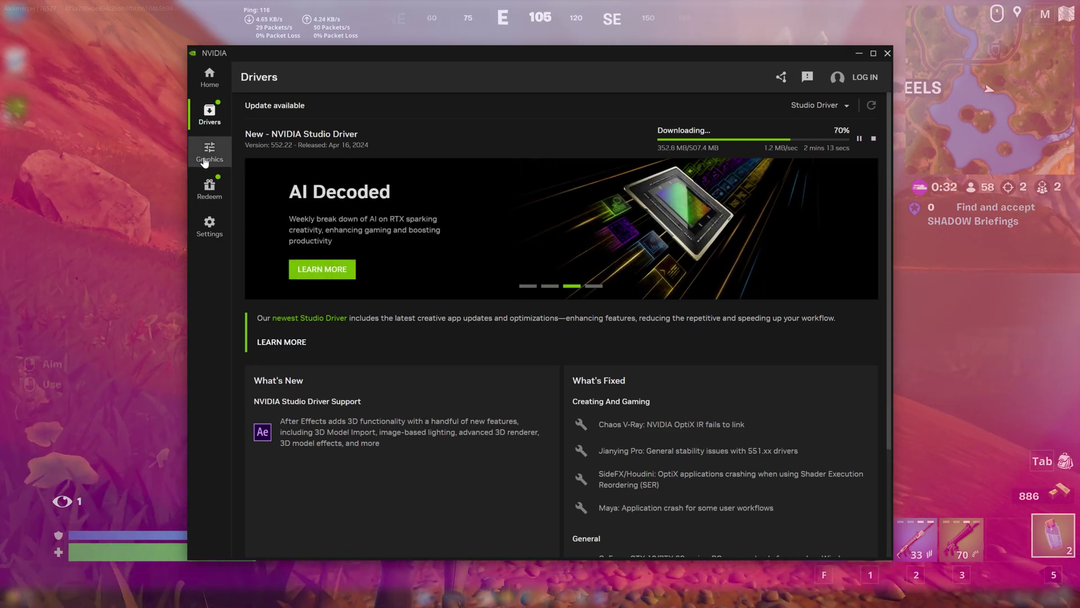
# Step: Optimize Fortnite in Program Settings with the recommended settings, then review Effects High and Ambient Occlusion
pyautogui.click(204, 165)
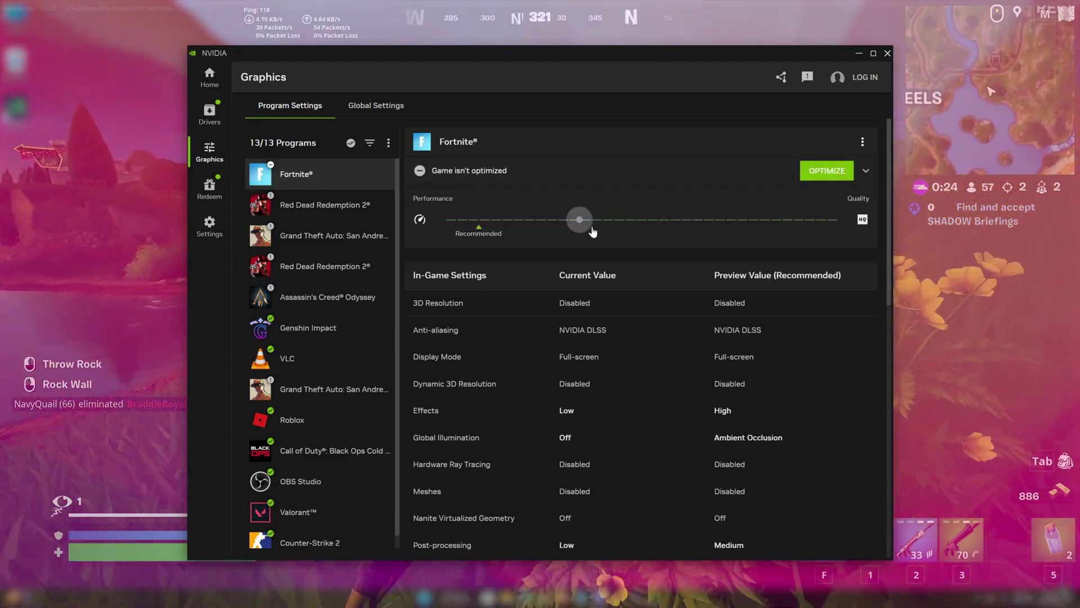
pyautogui.moveTo(593, 232); pyautogui.dragTo(769, 235)
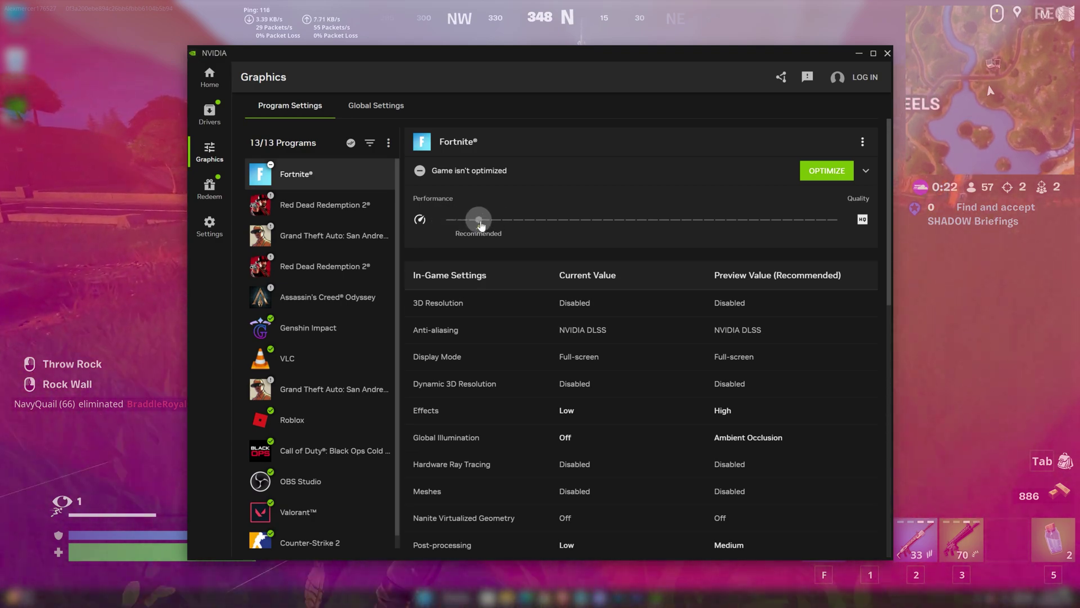
pyautogui.click(827, 171)
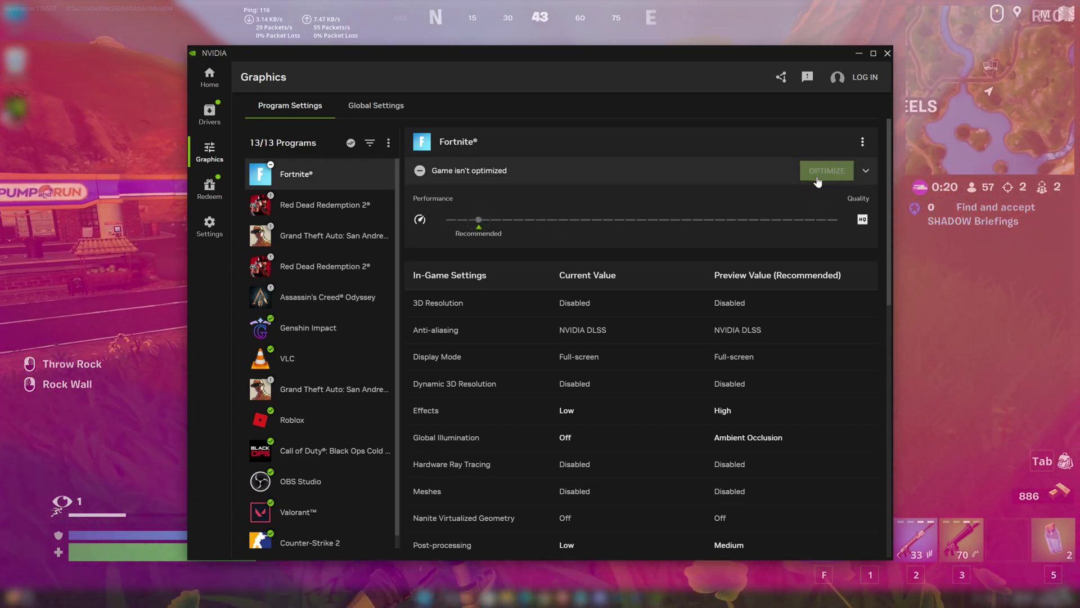
pyautogui.scroll(-4, 663, 360)
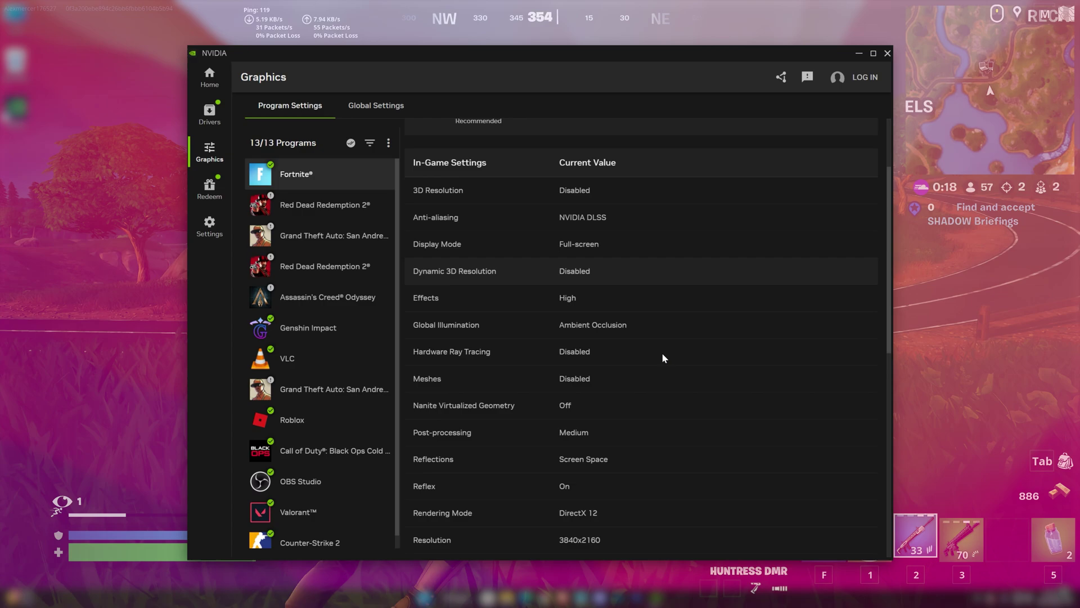
pyautogui.scroll(-8, 647, 405)
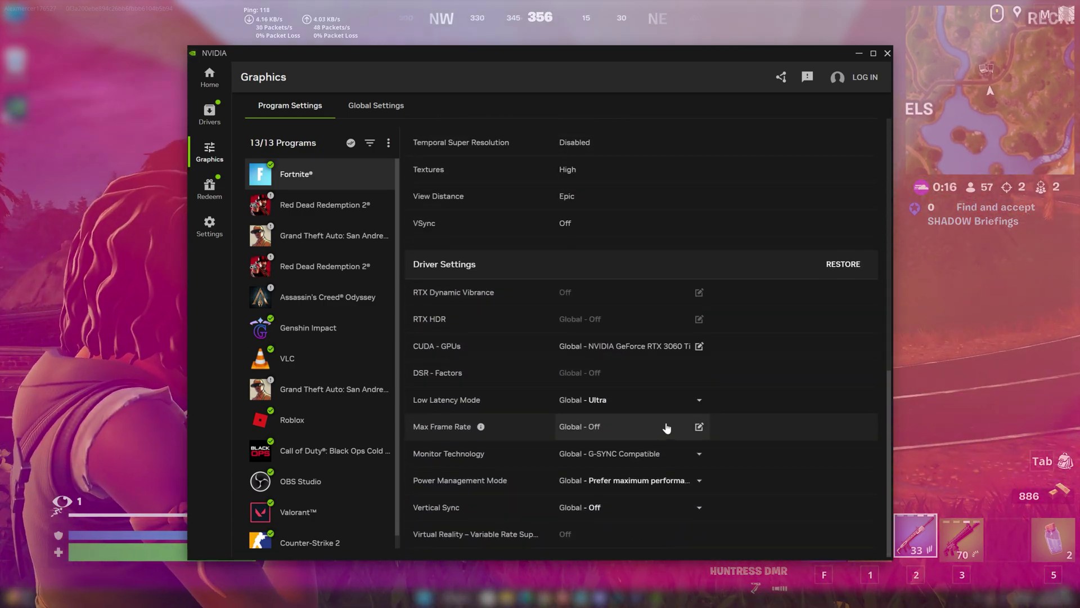
pyautogui.scroll(9, 744, 441)
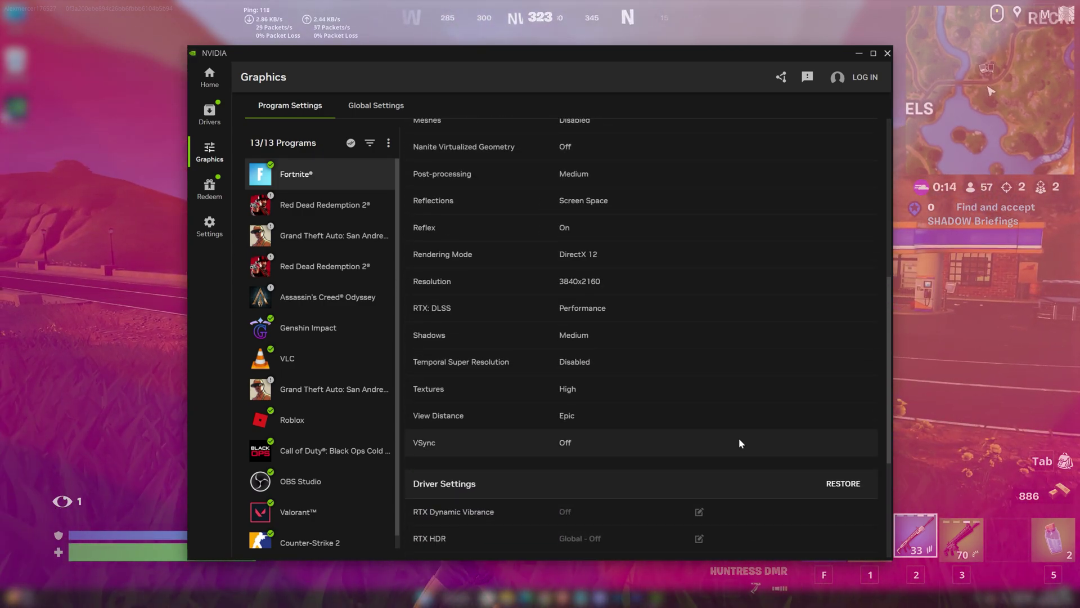
pyautogui.scroll(3, 707, 428)
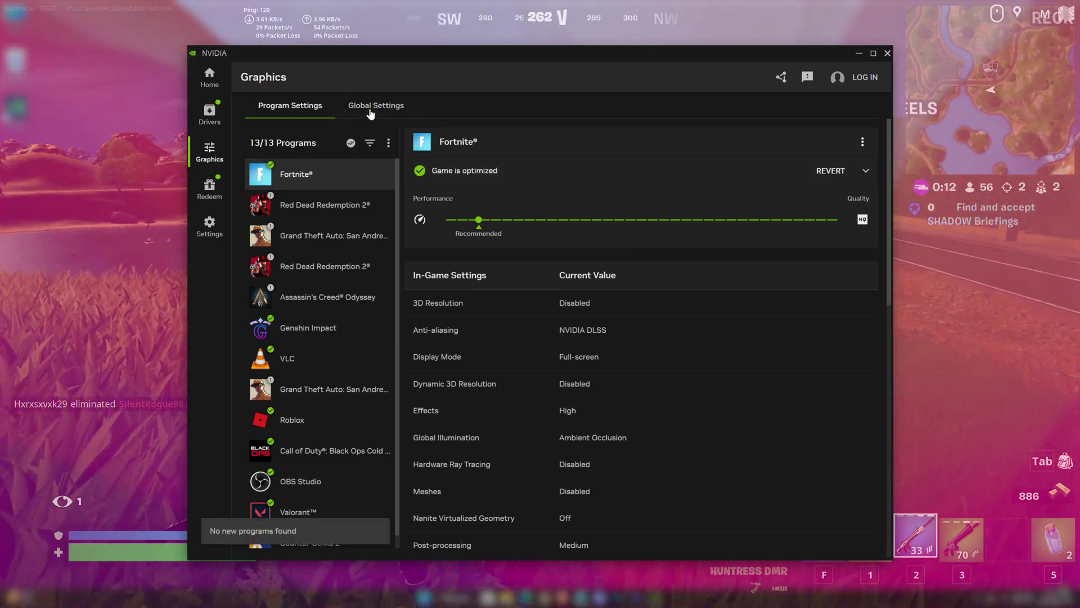
# Step: Show Global Settings and review the CUDA - GPUs and DSR - Factors options without changes
pyautogui.click(369, 110)
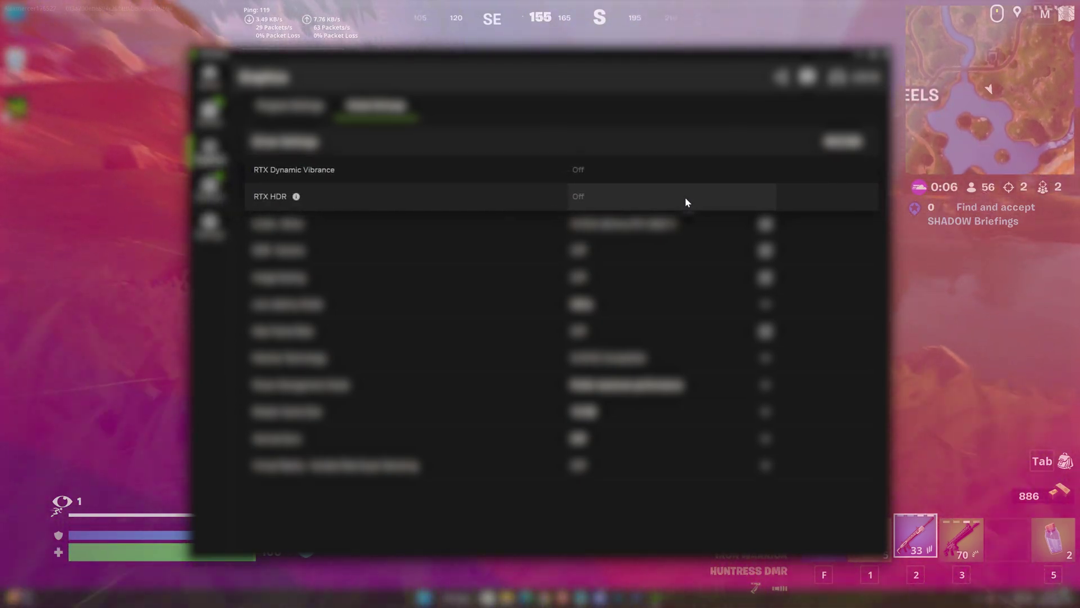
pyautogui.click(672, 235)
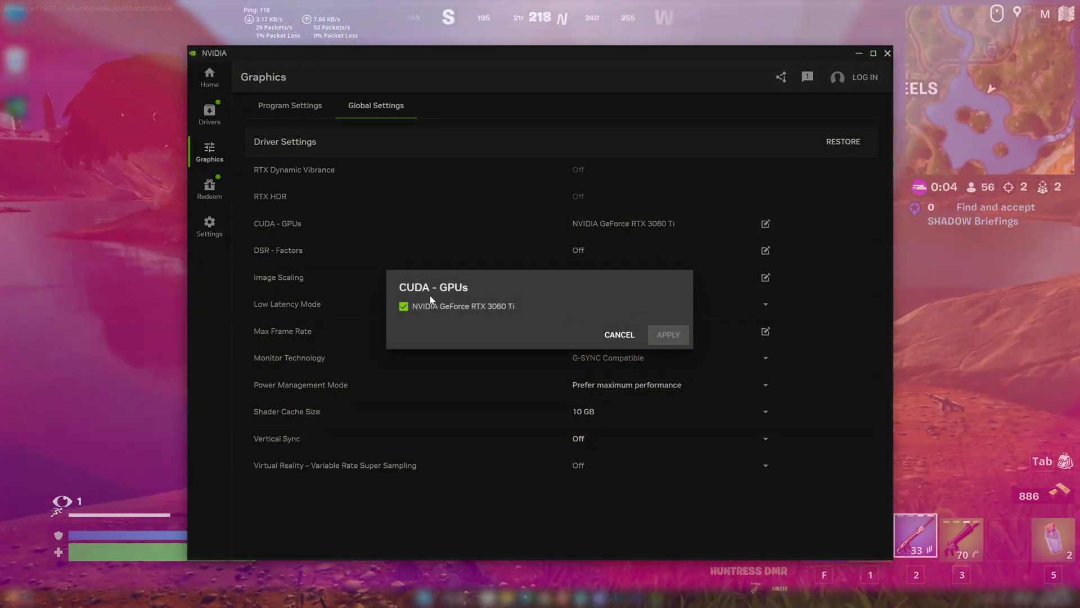
pyautogui.click(621, 334)
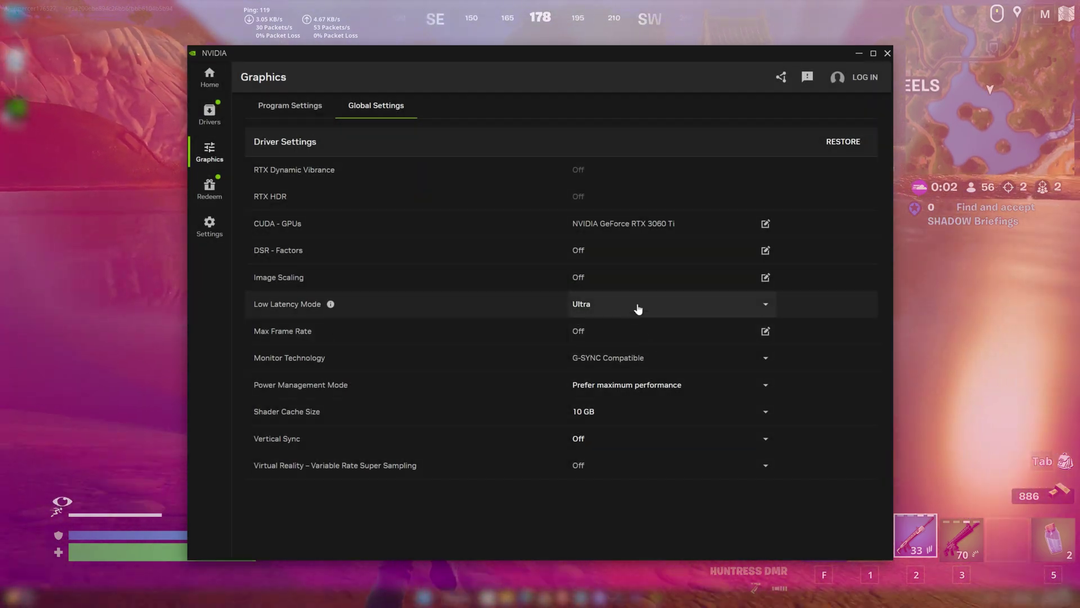
pyautogui.click(657, 252)
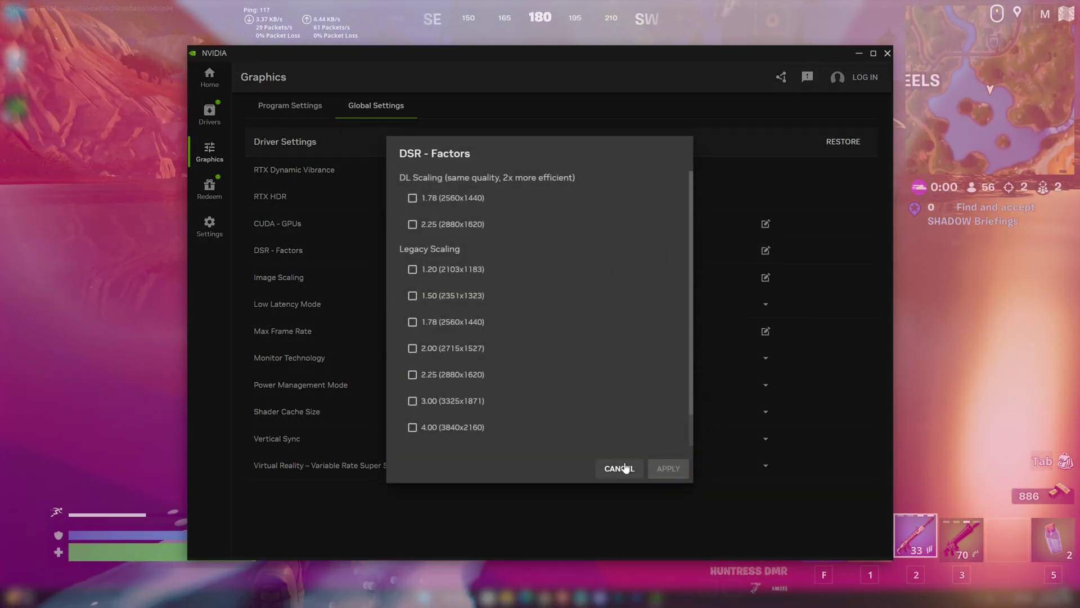
pyautogui.scroll(-3, 588, 350)
pyautogui.scroll(3, 589, 349)
pyautogui.click(619, 468)
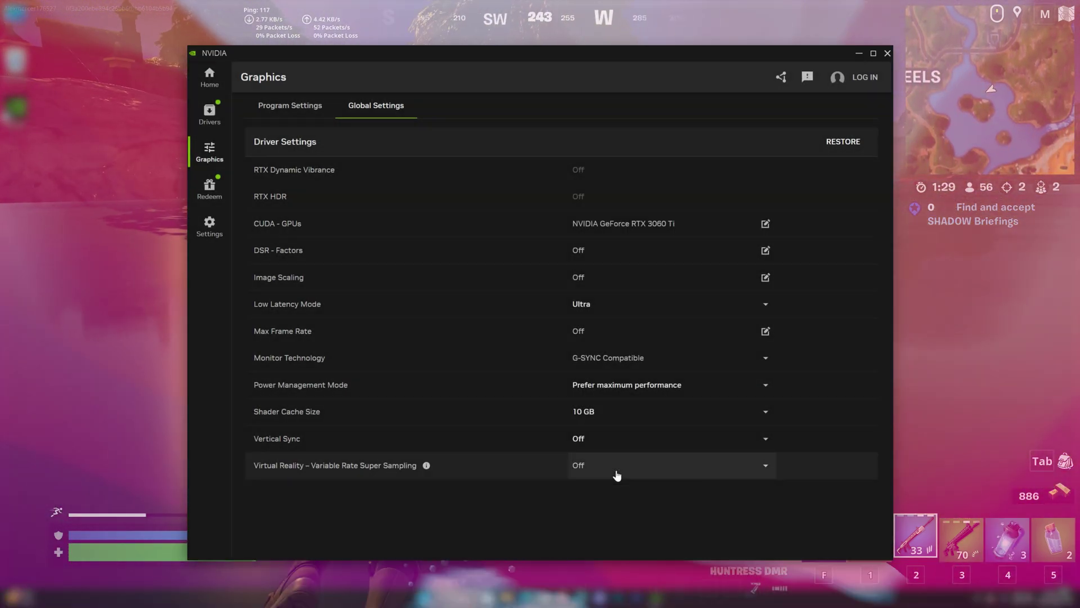
# Step: Set Low Latency Mode to Ultra and leave Max Frame Rate off
pyautogui.click(605, 308)
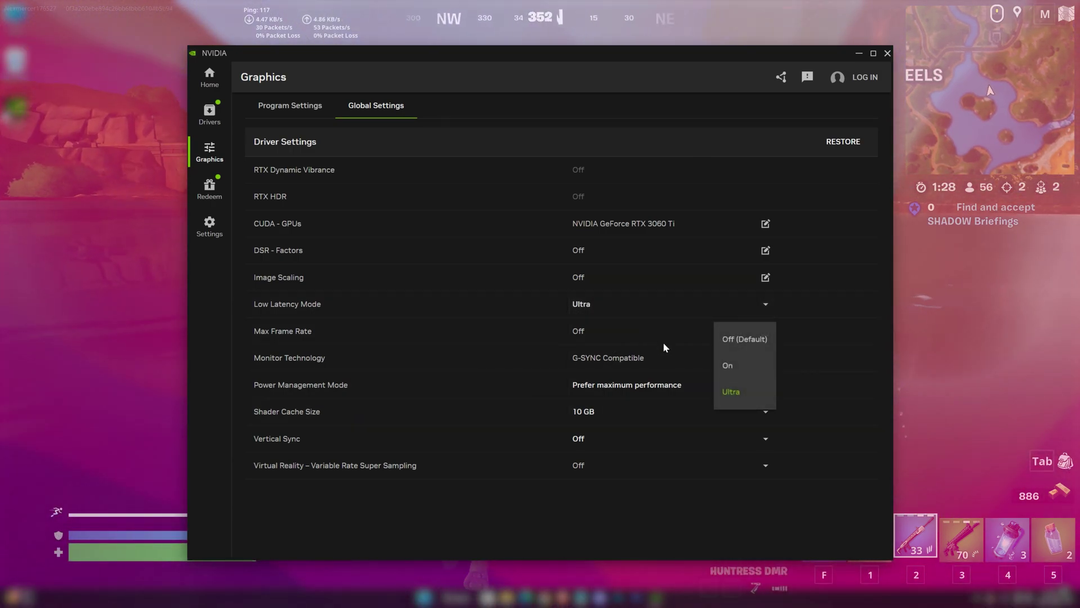
pyautogui.click(722, 393)
pyautogui.click(586, 331)
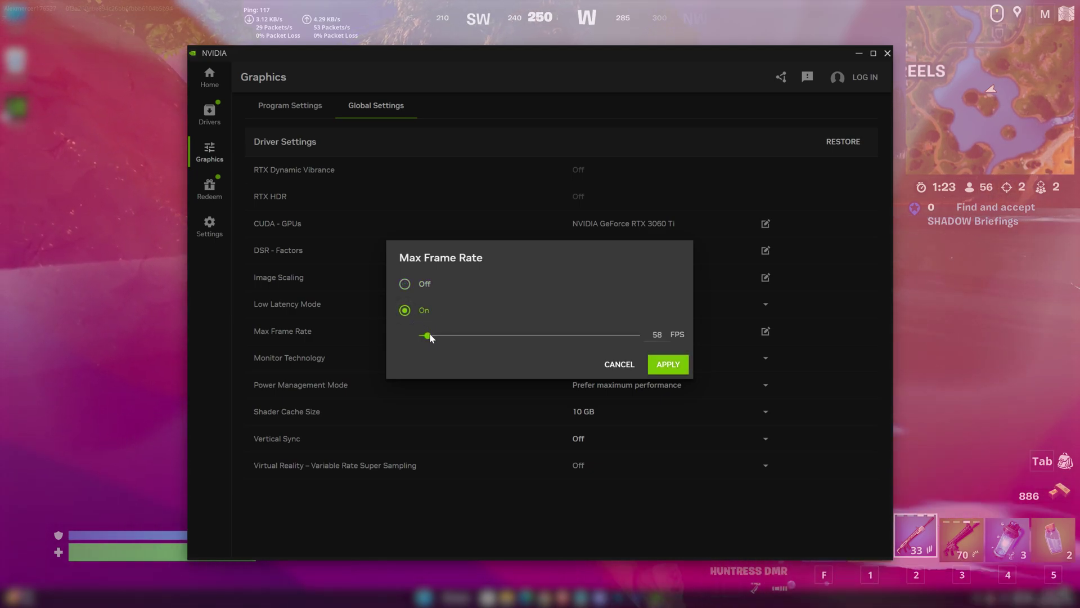
pyautogui.click(405, 284)
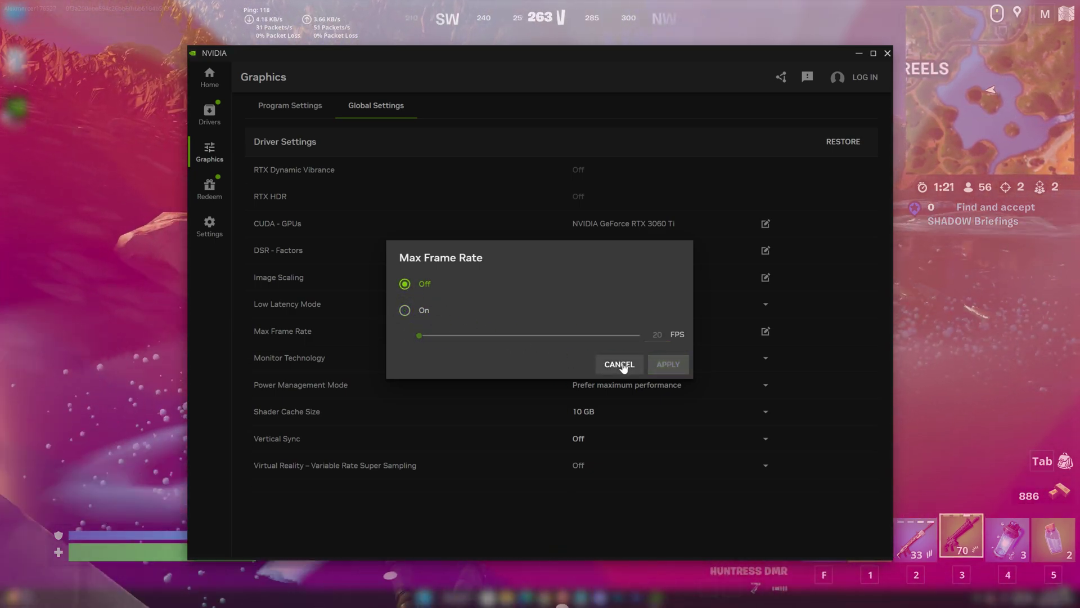
pyautogui.click(619, 364)
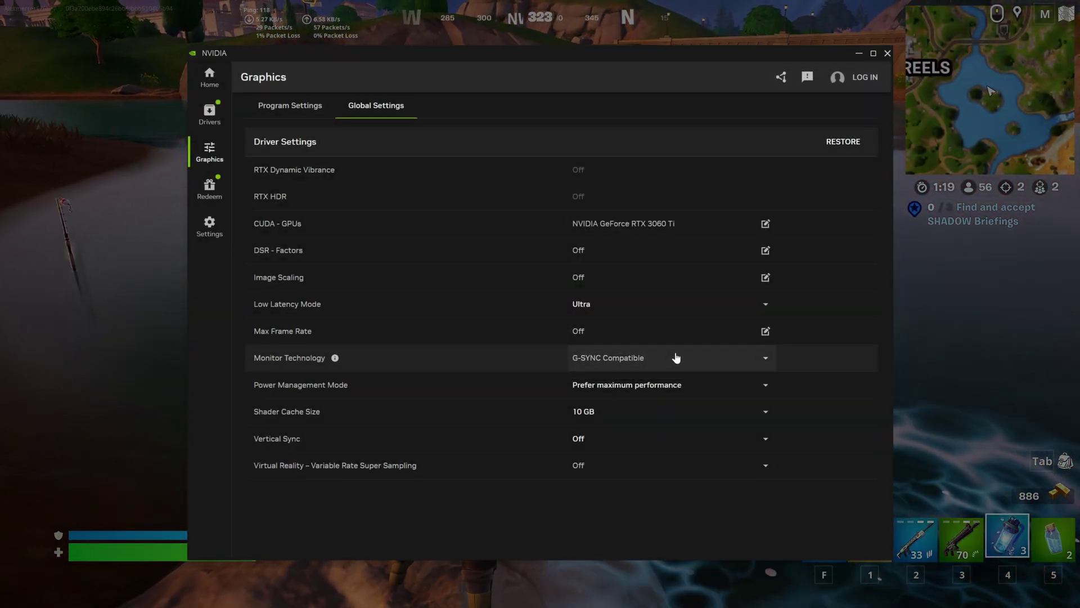
# Step: Keep Monitor Technology at G-SYNC Compatible and Power Management at Prefer maximum performance
pyautogui.click(676, 358)
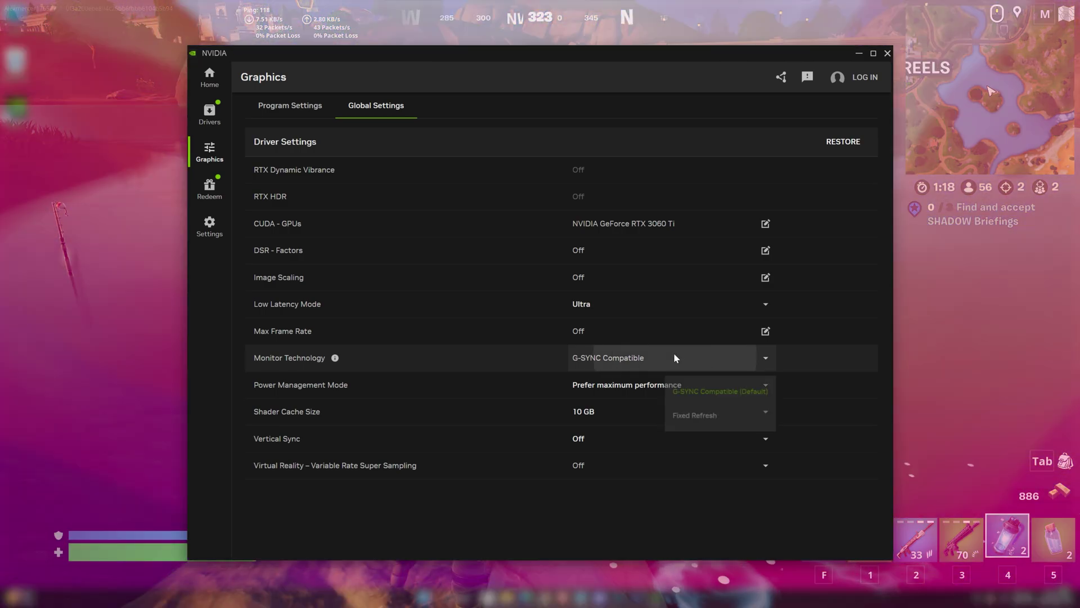
pyautogui.click(692, 394)
pyautogui.click(596, 386)
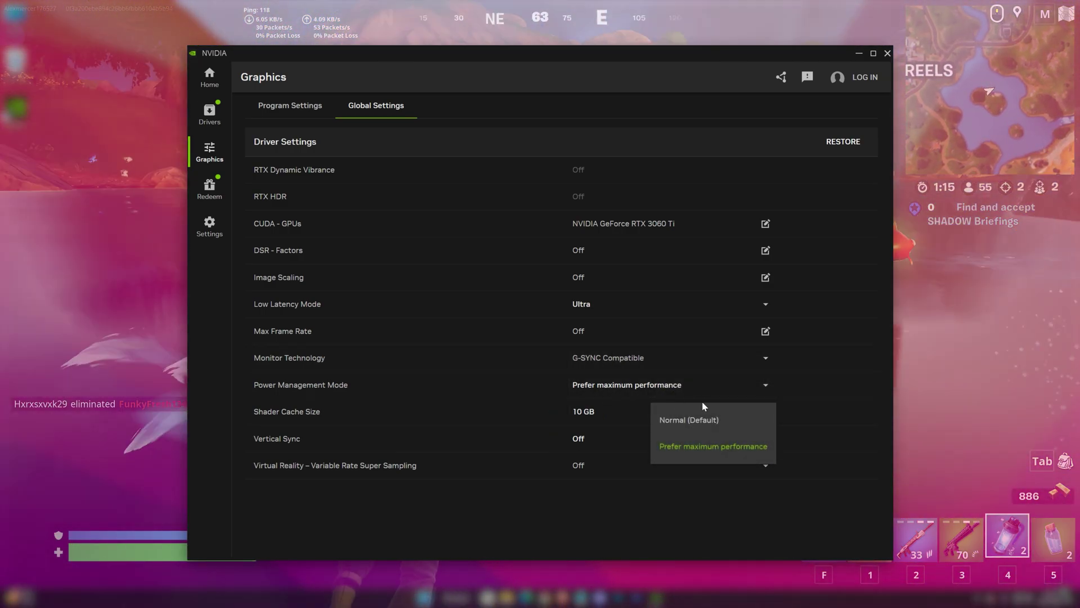
pyautogui.click(672, 443)
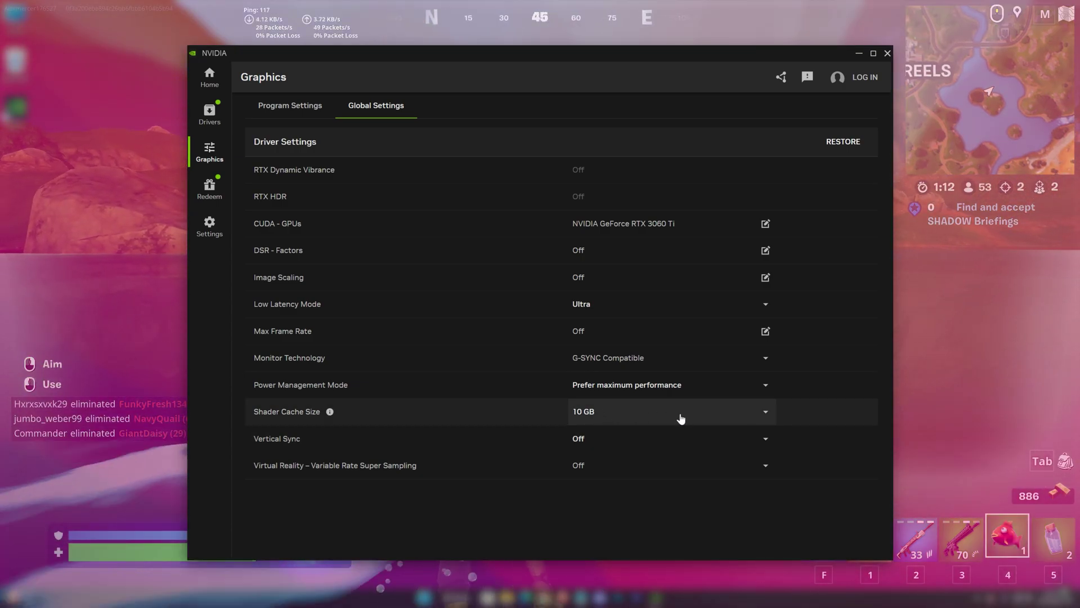
# Step: Return Shader Cache Size to 10 GB after trying Unlimited, and keep Vertical Sync off
pyautogui.click(681, 414)
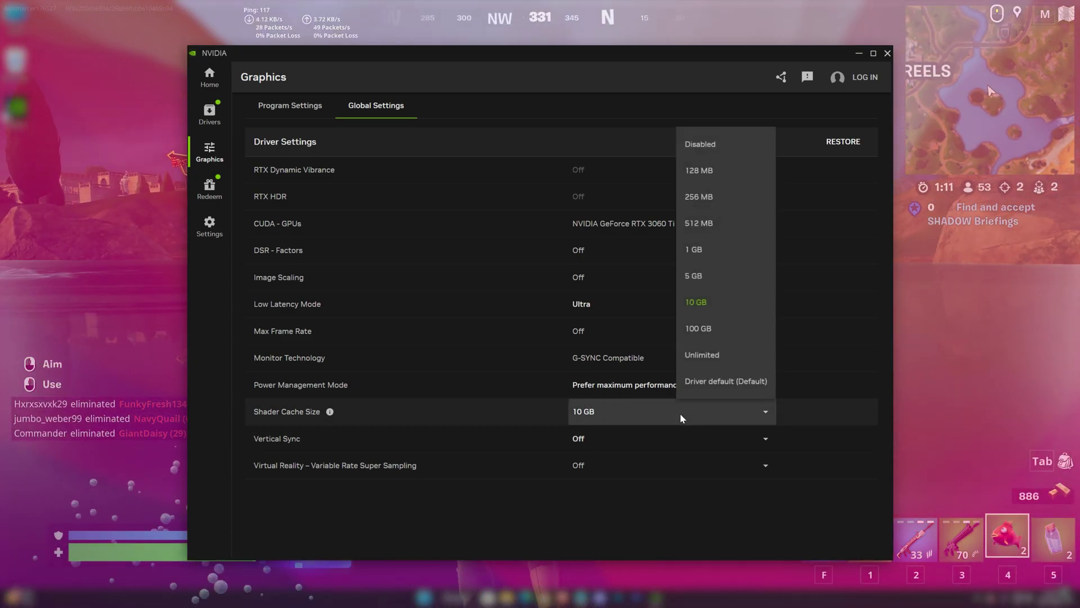
pyautogui.click(700, 355)
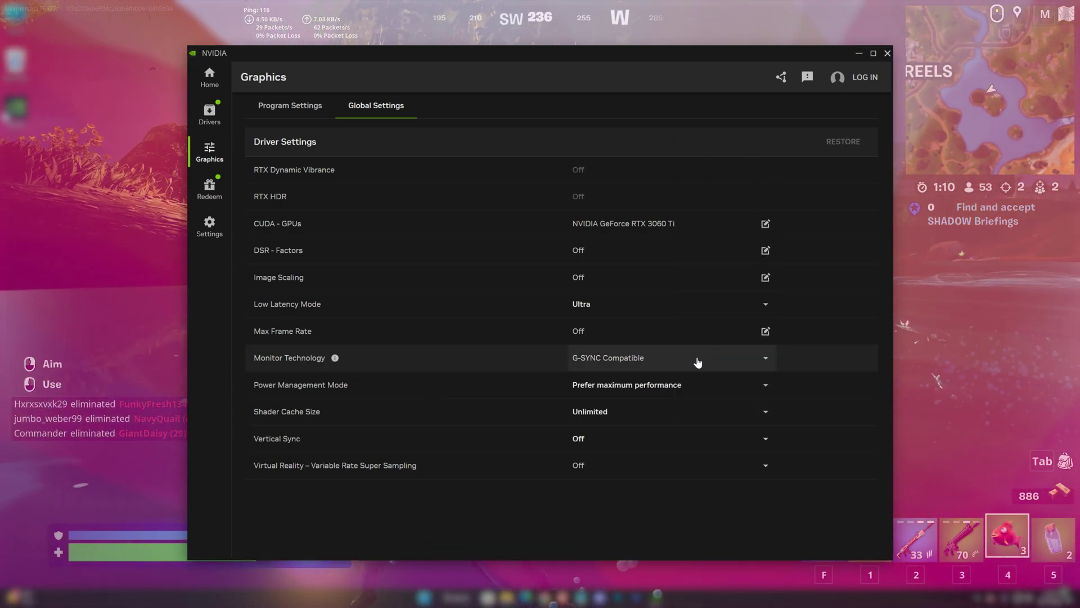
pyautogui.click(664, 410)
pyautogui.click(696, 302)
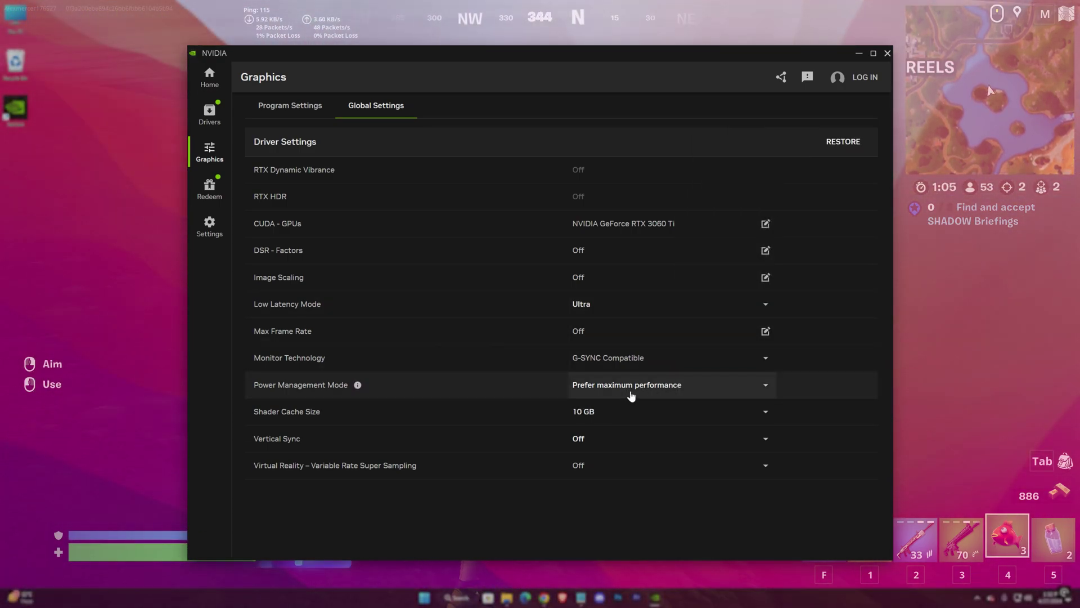
pyautogui.click(653, 436)
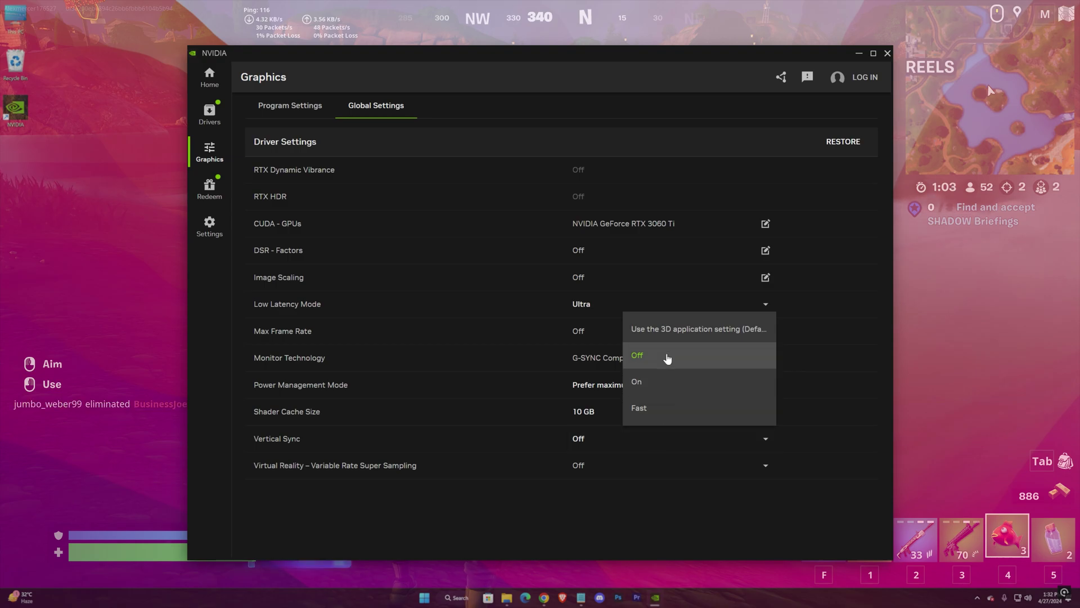
pyautogui.click(668, 358)
pyautogui.click(615, 467)
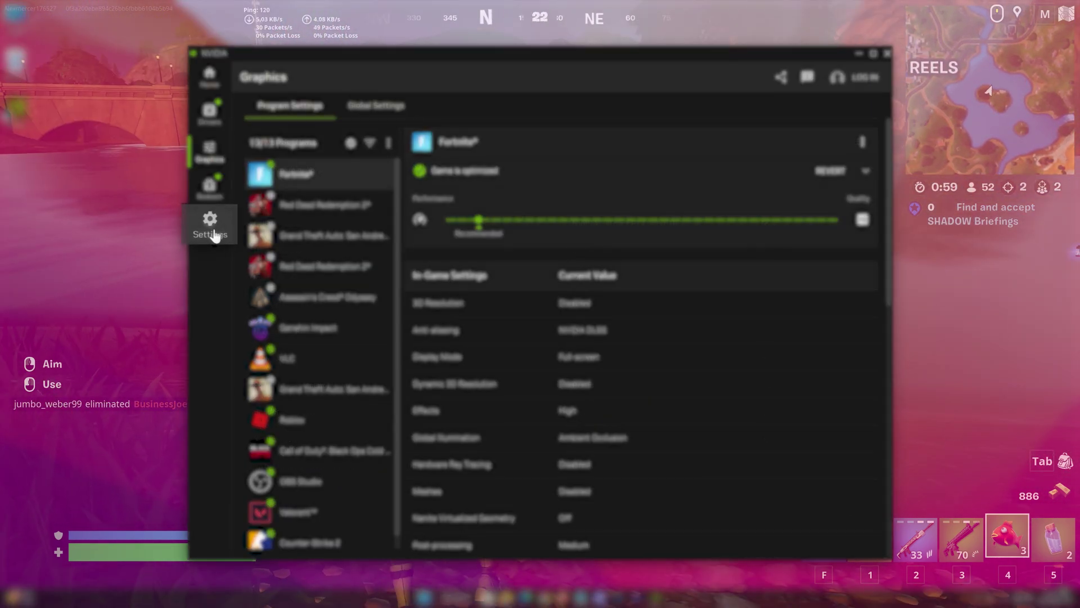
# Step: Open Settings and scroll the System tab to the Features section with overlay and Game filters
pyautogui.click(212, 231)
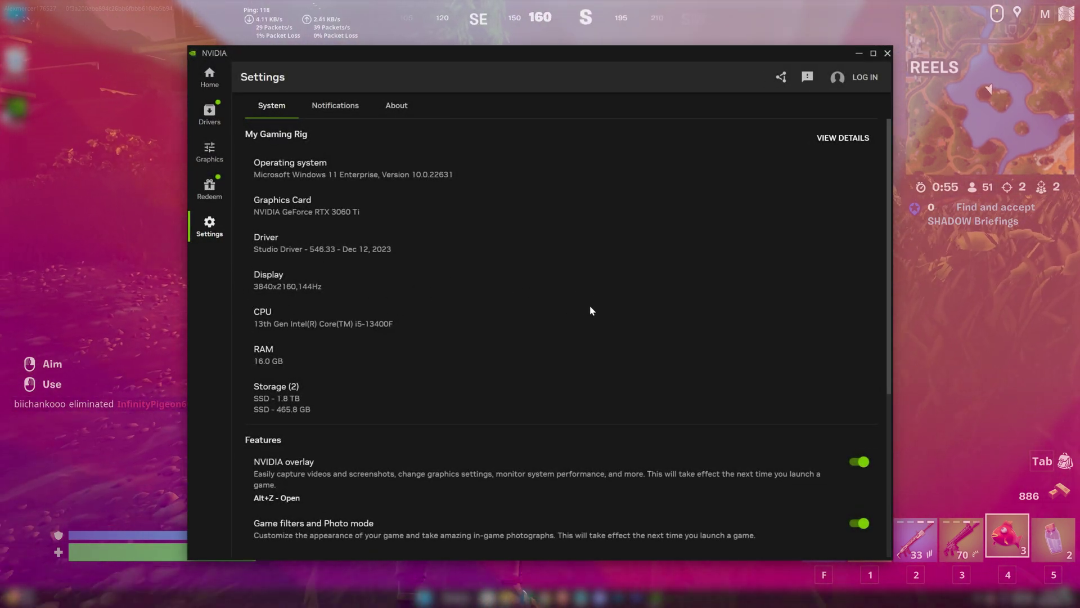
pyautogui.scroll(-2, 619, 270)
pyautogui.scroll(-3, 629, 260)
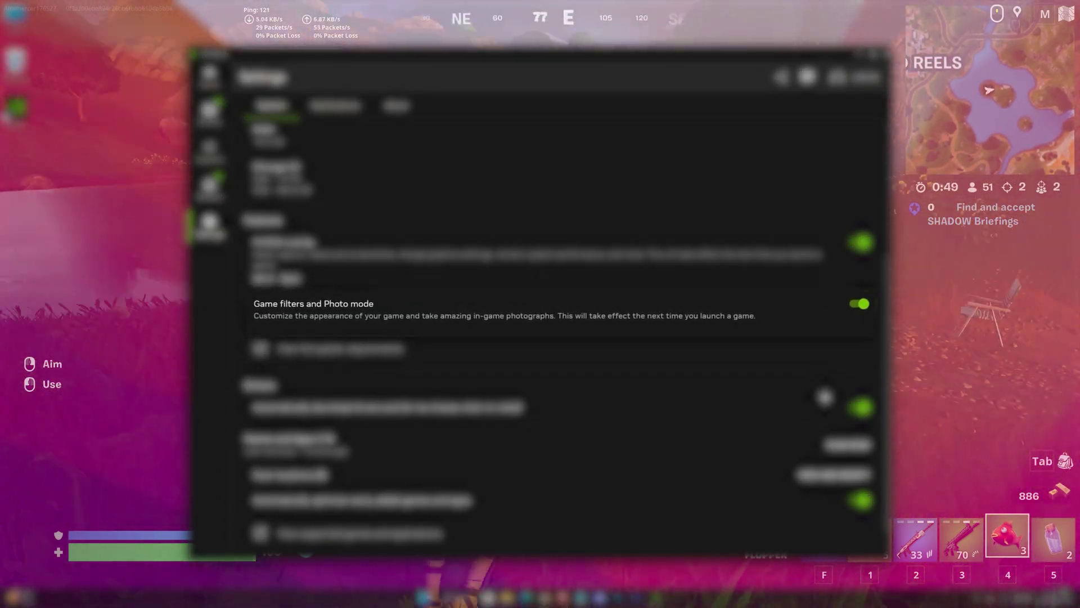
# Step: Switch on 'Automatically download drivers and let me choose when to install'
pyautogui.click(858, 408)
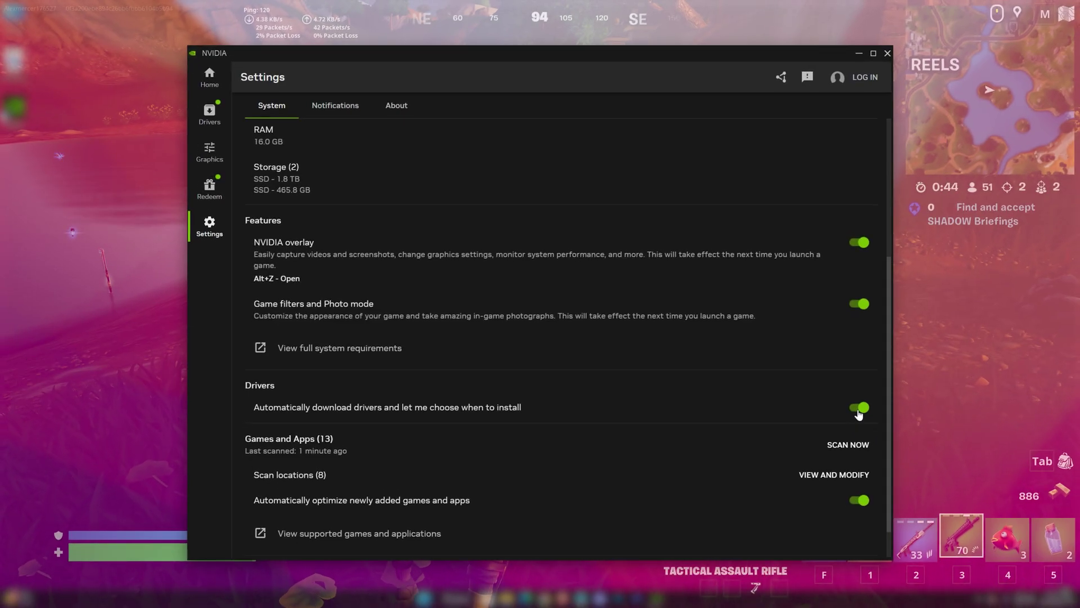
# Step: Switch on automatic driver downloads in the NVIDIA app settings
pyautogui.click(857, 409)
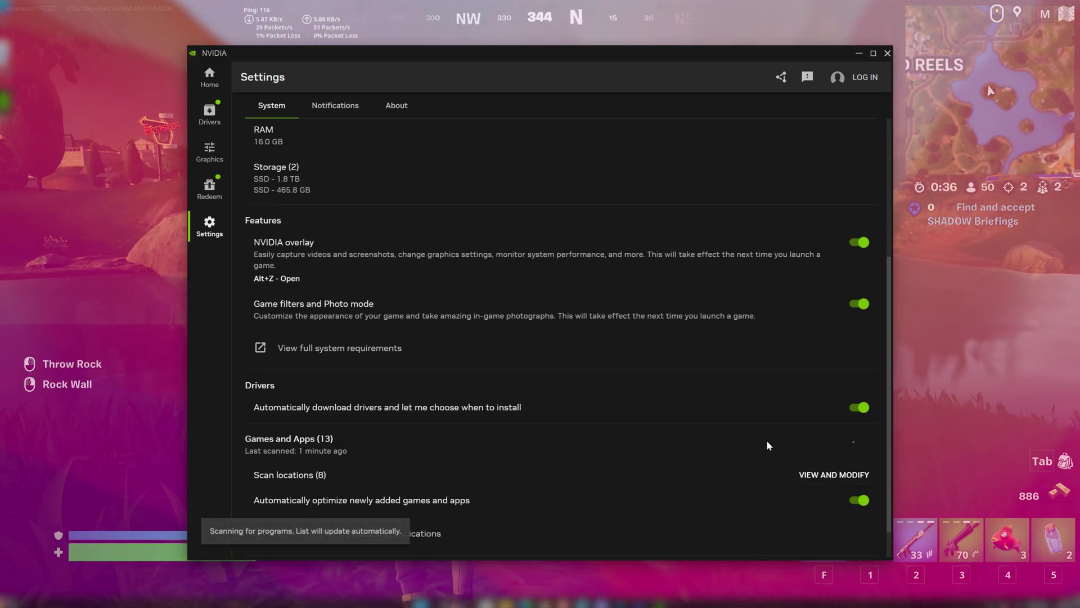
pyautogui.scroll(-1, 767, 440)
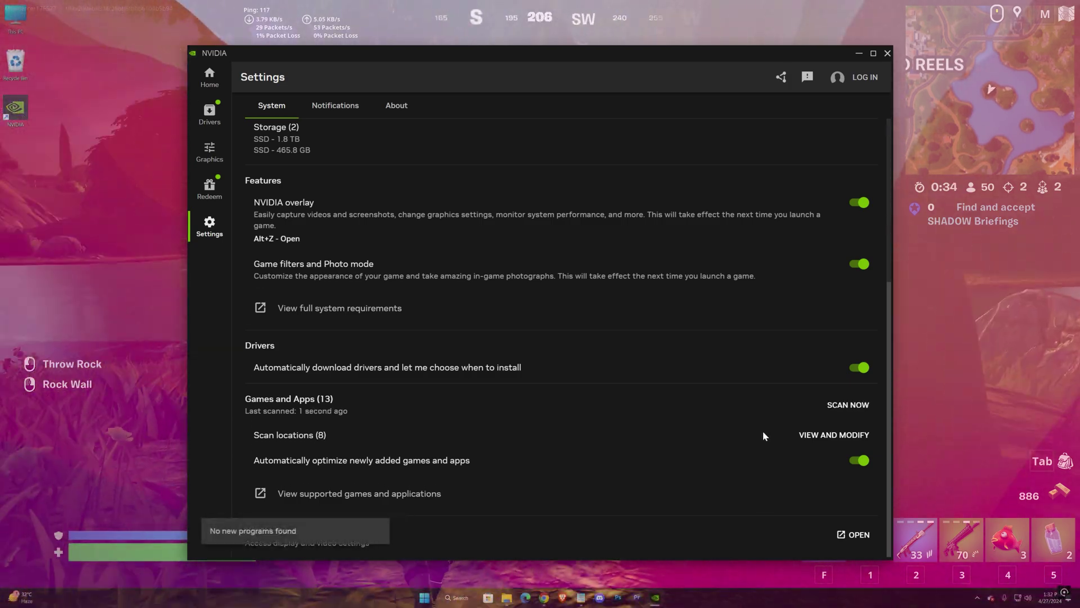